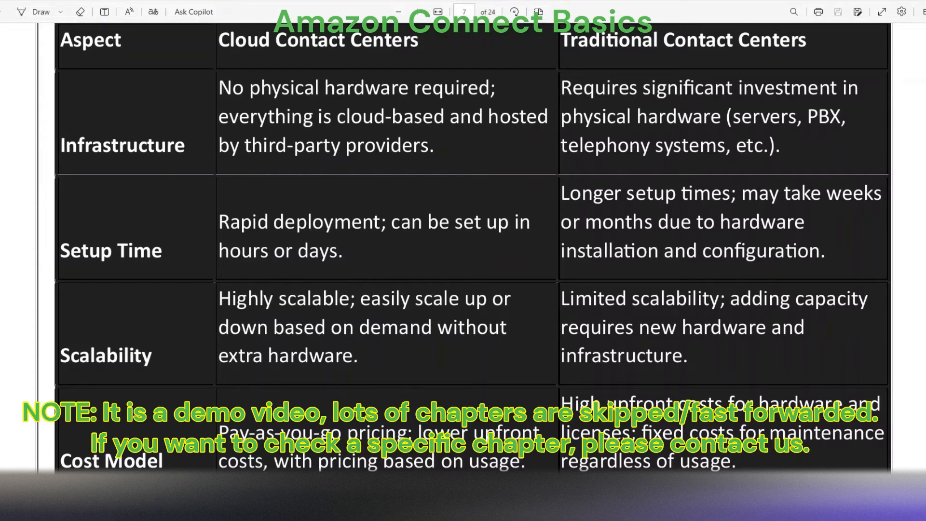
scroll(463, 241, down, 5)
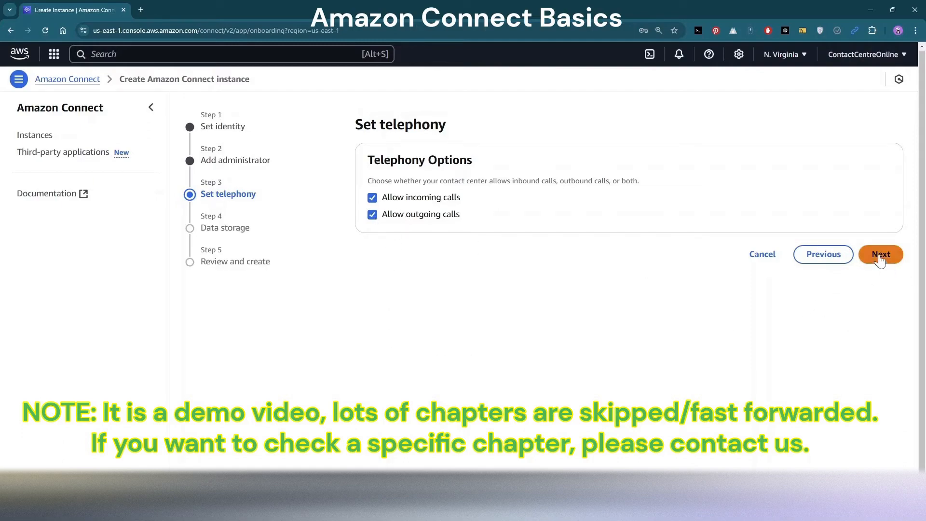
Step: Accept incoming and outgoing calls for the new instance and go through its data storage and call recording settings
click(881, 256)
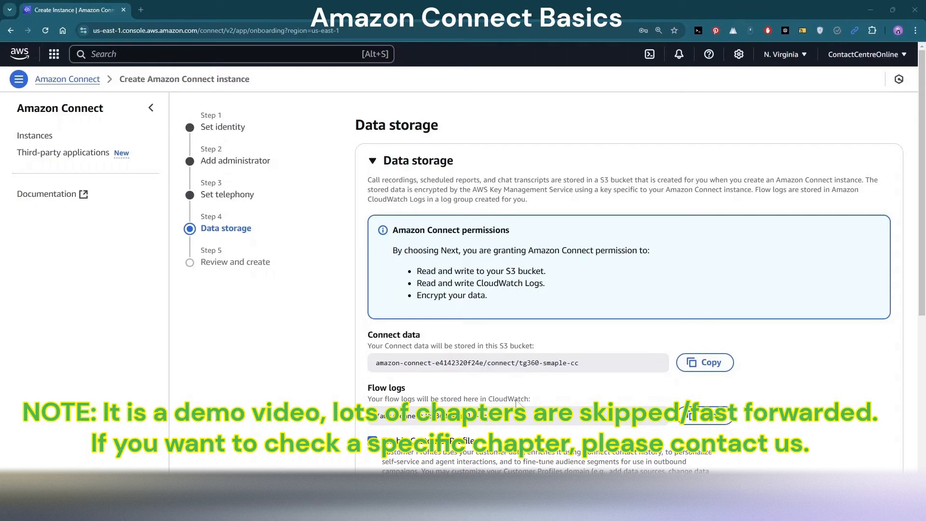
drag(377, 365, 485, 373)
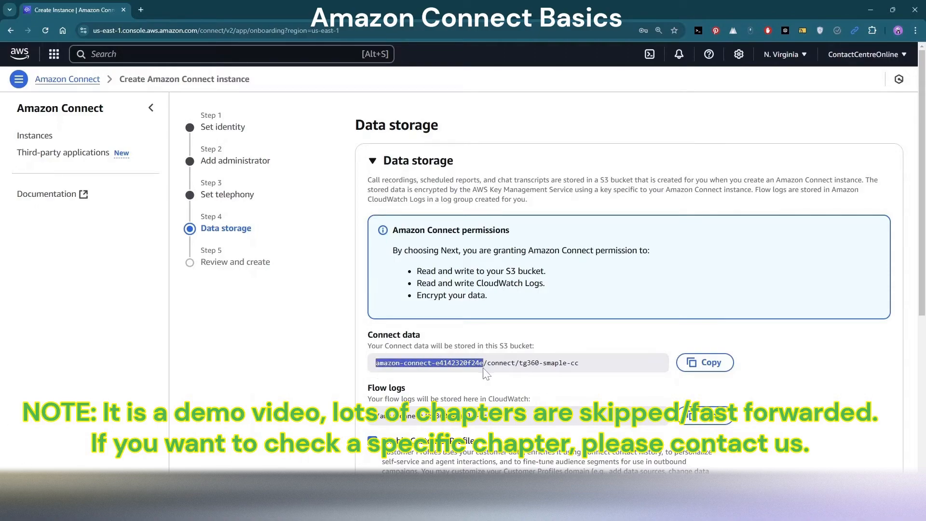
scroll(463, 367, down, 1)
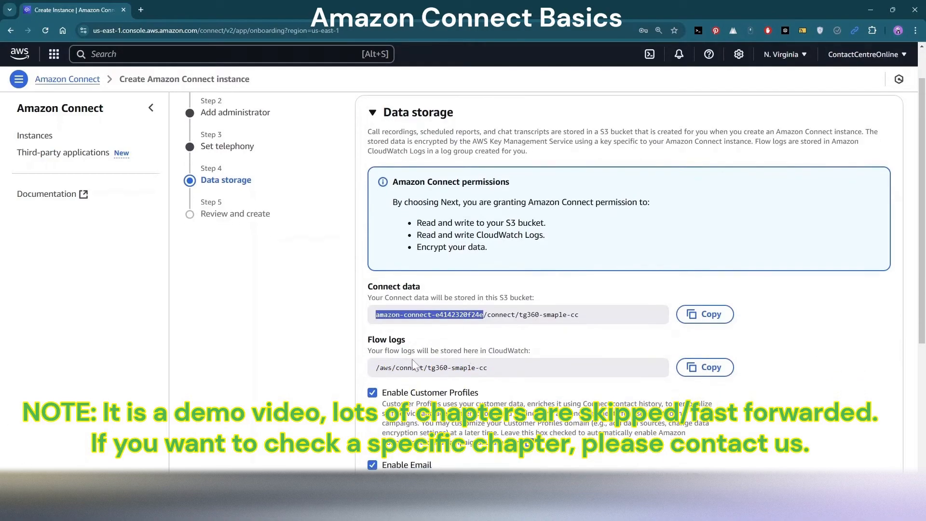
drag(379, 369, 490, 371)
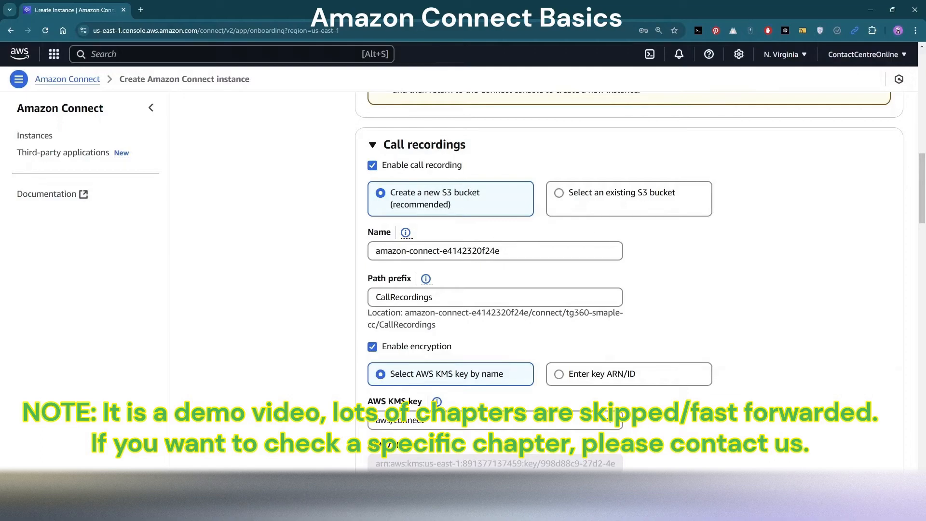
drag(500, 251, 369, 253)
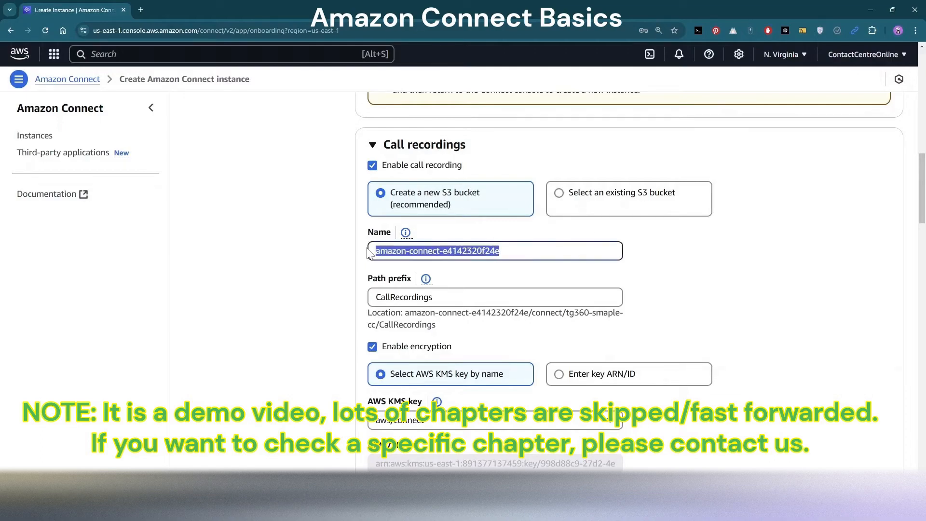
drag(432, 297, 375, 297)
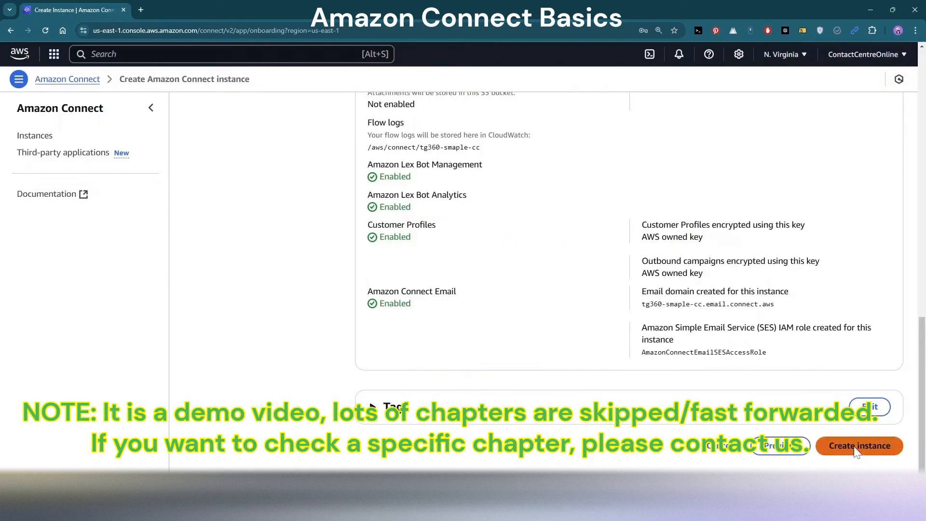
Step: Create the Amazon Connect instance from the reviewed settings and check its status in the instance list
click(859, 445)
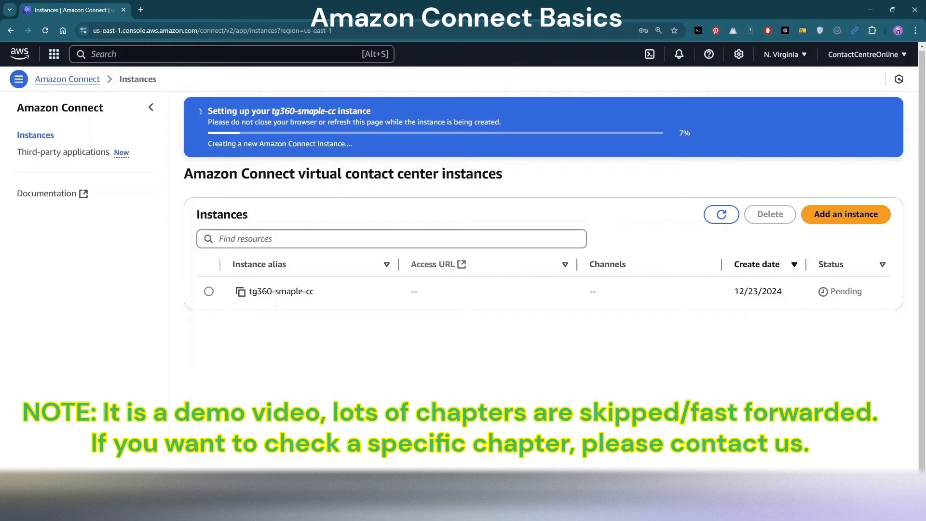
drag(830, 292, 864, 305)
click(840, 333)
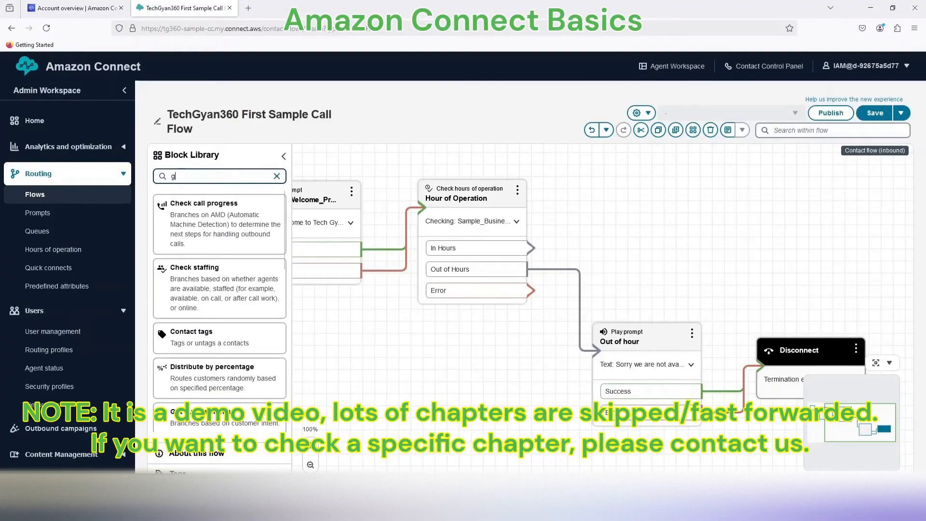
Step: Add a Get customer input block beside the Hour of Operation block and connect the In Hours branch to it
text(et)
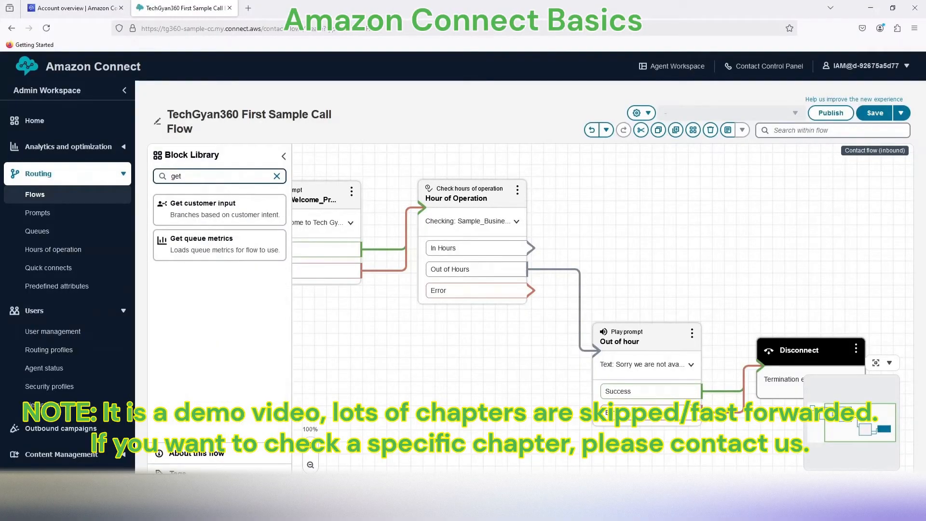
drag(191, 208, 671, 176)
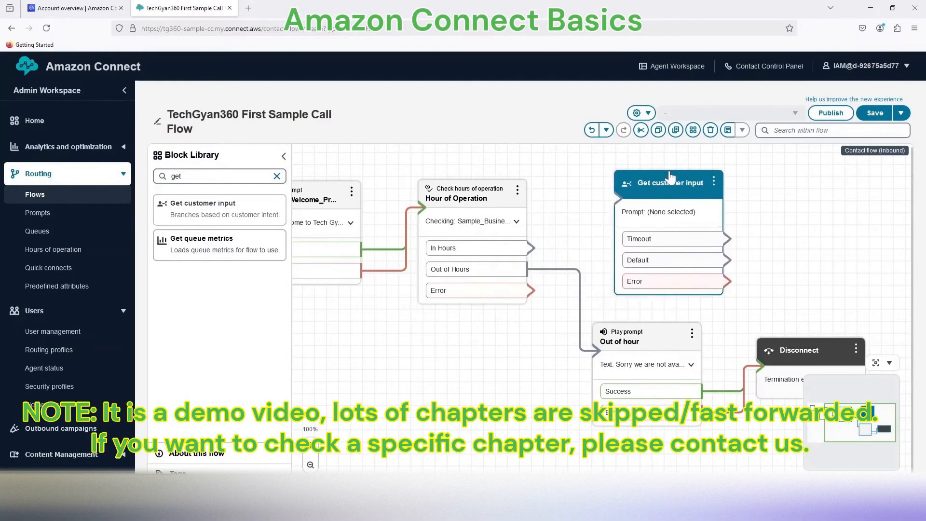
drag(532, 248, 632, 208)
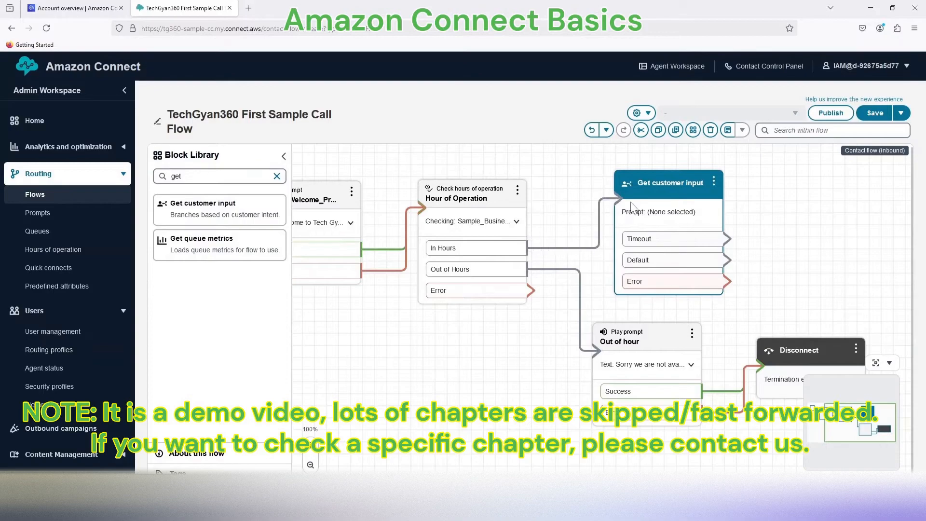
Step: Name the Get customer input block Sample_Menu_Prompt and set its customer prompt to text-to-speech or chat text
double_click(632, 208)
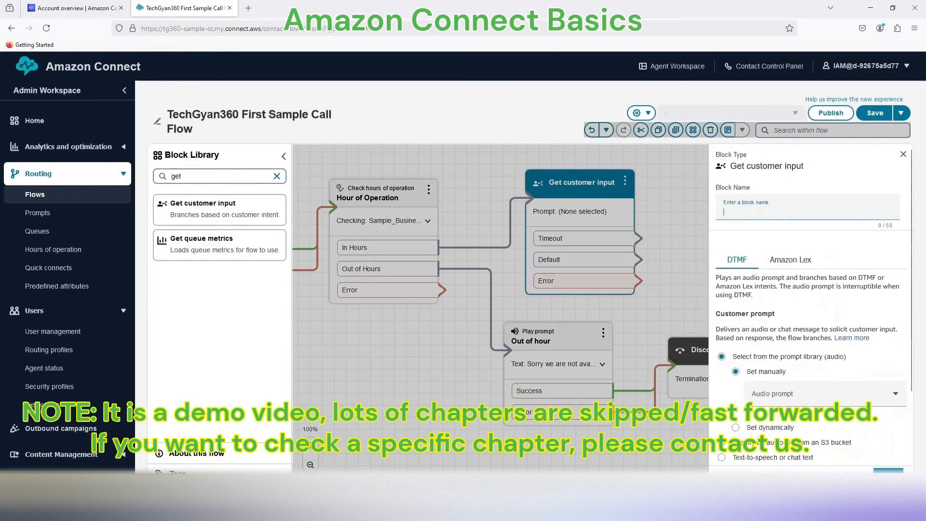
text(Sample_Store_Prompt)
scroll(772, 231, down, 3)
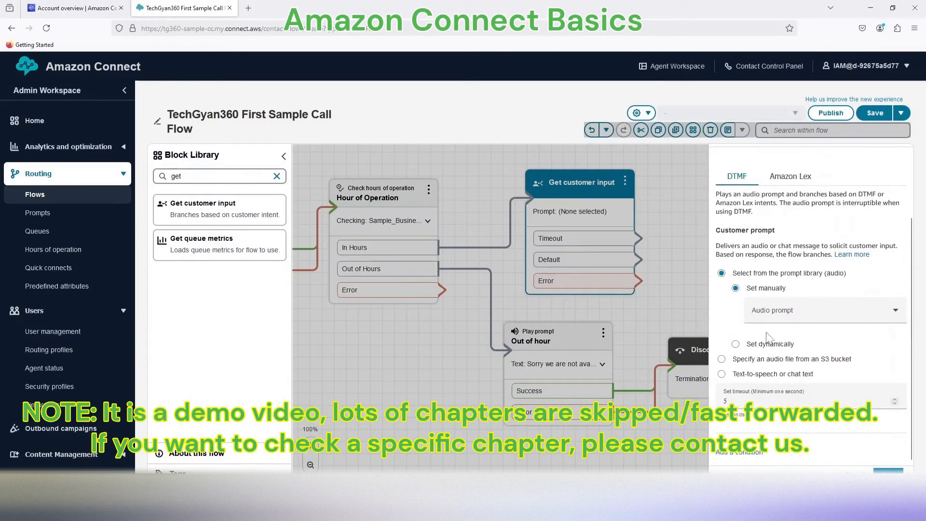
click(751, 376)
scroll(776, 382, down, 4)
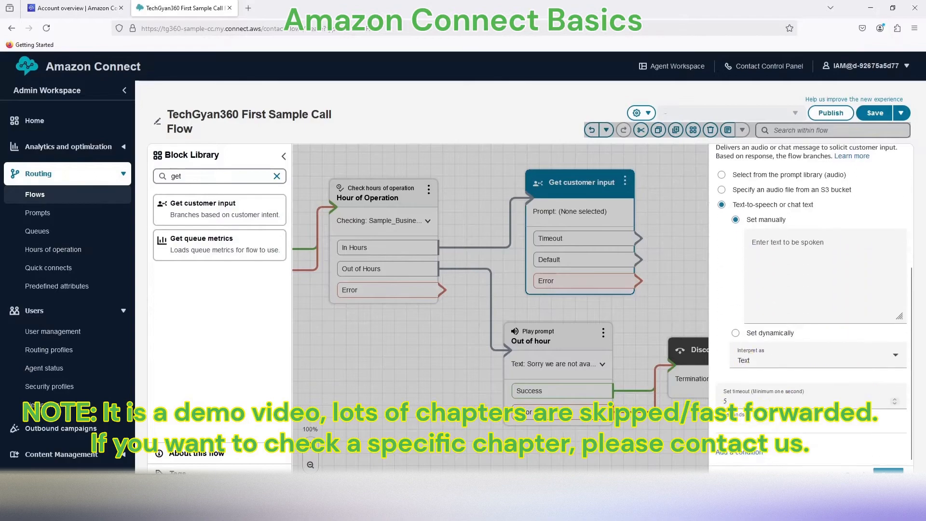
Step: Enter the spoken text "Press 1 for IT Training" and "Press 2 for Insurance Training." on two separate lines
click(825, 275)
text(Press 1 for IT Training. Press 2 for Insurance Training.)
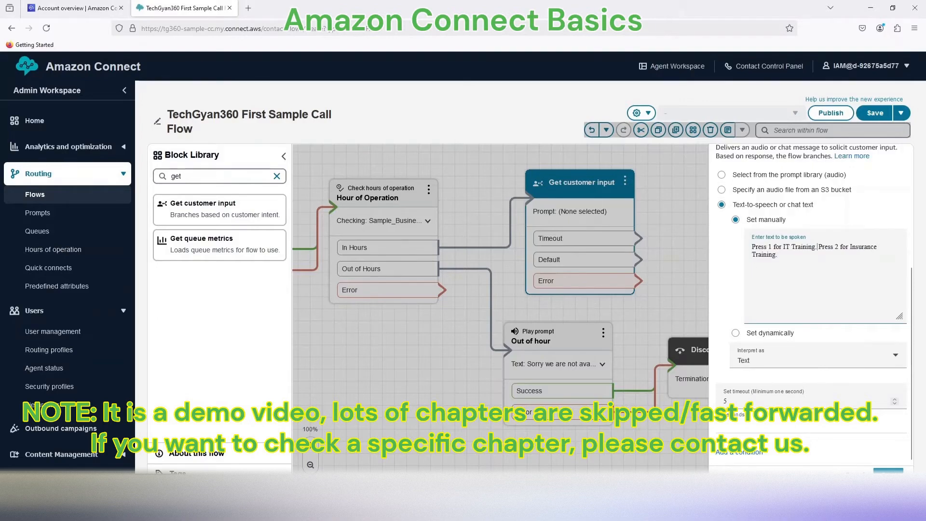
key(BackSpace)
key(BackSpace)
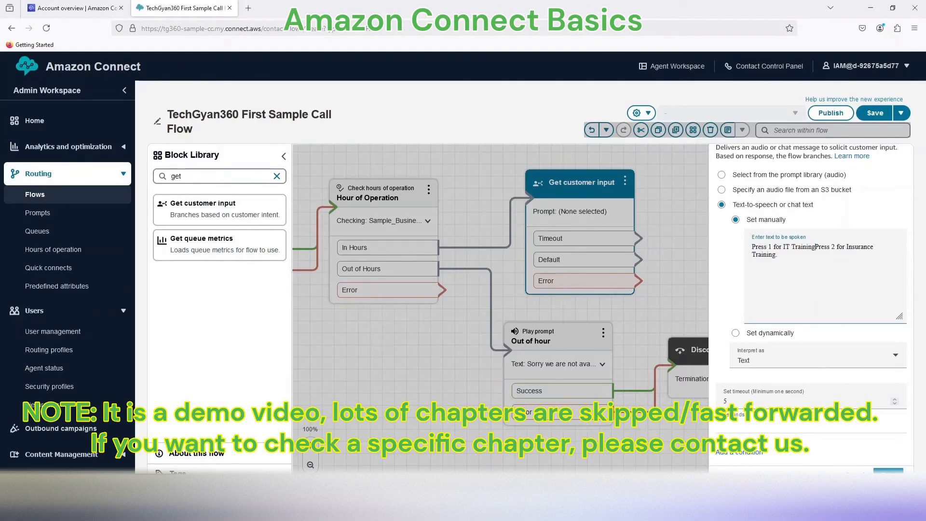
key(Return)
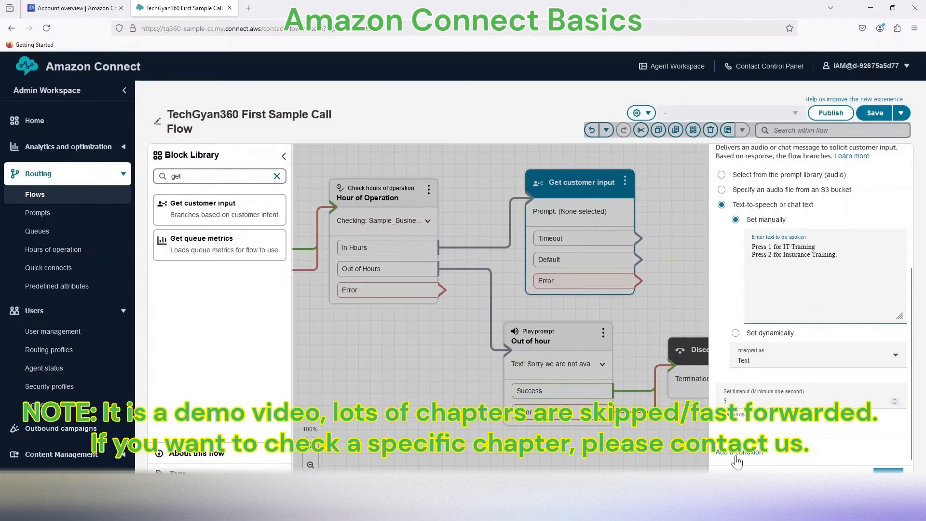
Step: Add two conditions to the menu prompt, for options 1 and 2, and save the block's settings
click(738, 454)
scroll(775, 381, down, 1)
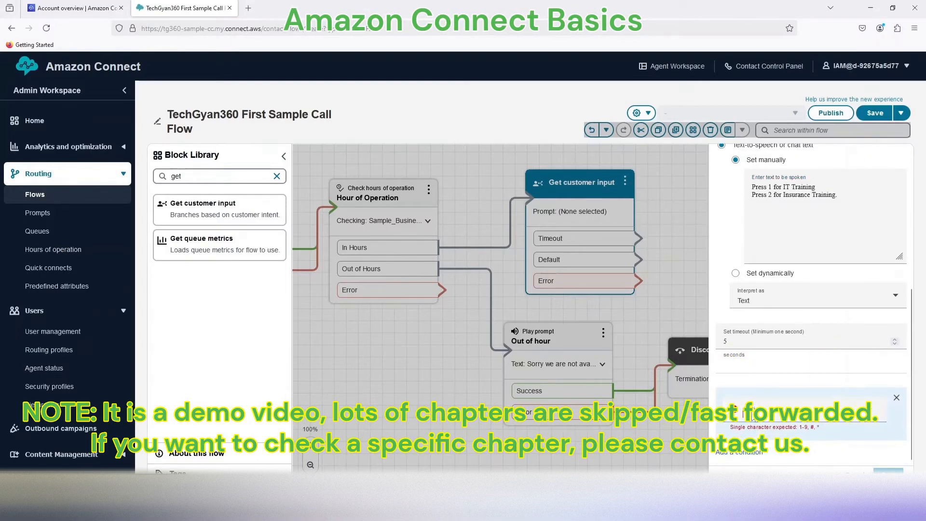
click(752, 416)
text(1)
click(744, 460)
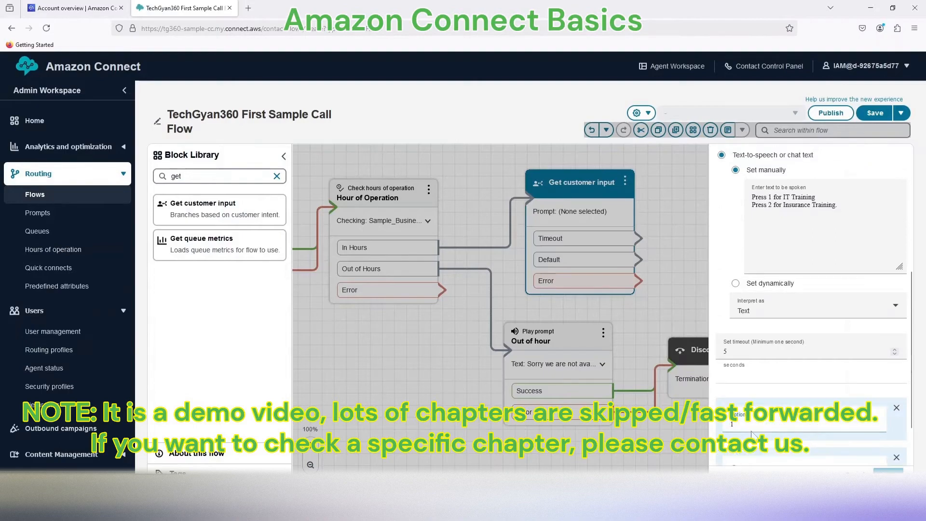
scroll(759, 426, down, 1)
click(744, 422)
text(2)
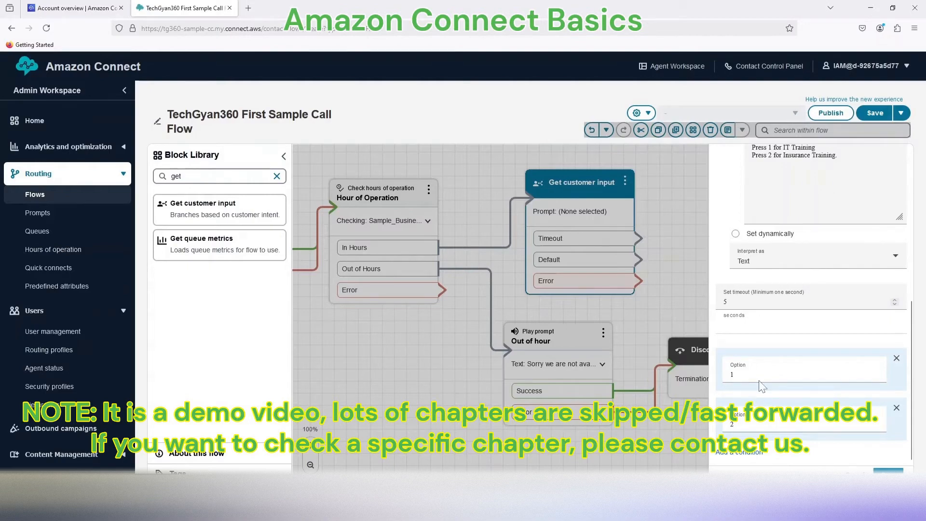
click(730, 302)
click(888, 475)
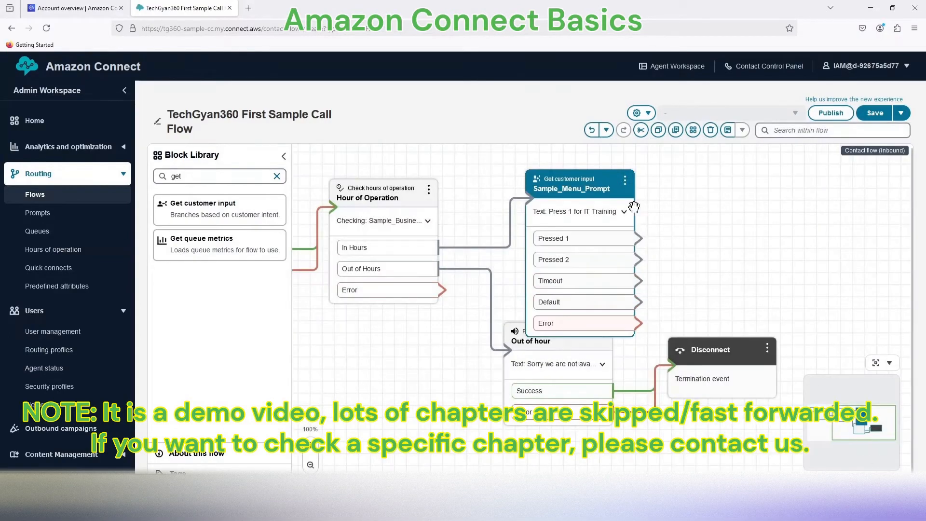
Step: Rearrange the flow so the Sample_Menu_Prompt block sits higher and the Out of hour block lower, without overlapping
drag(576, 186, 631, 171)
drag(551, 344, 551, 372)
drag(602, 170, 536, 173)
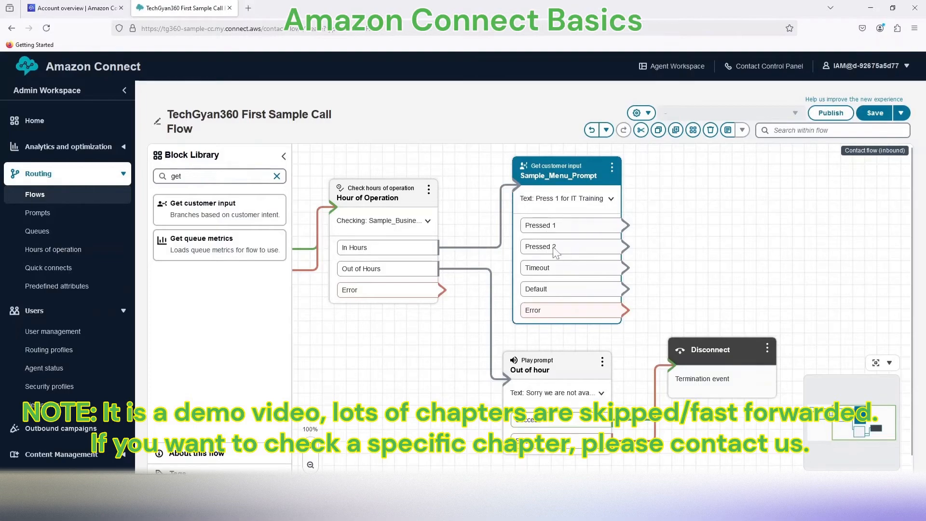
drag(691, 250, 613, 252)
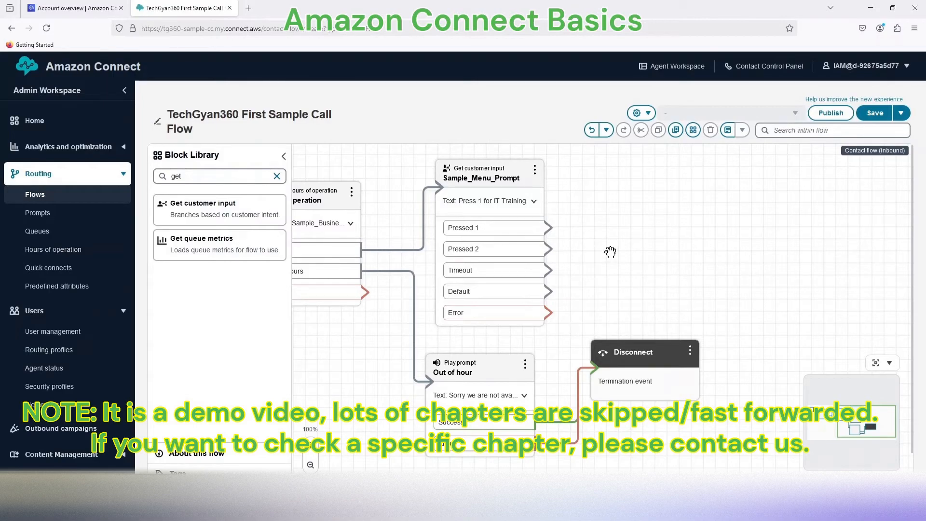
drag(610, 252, 669, 249)
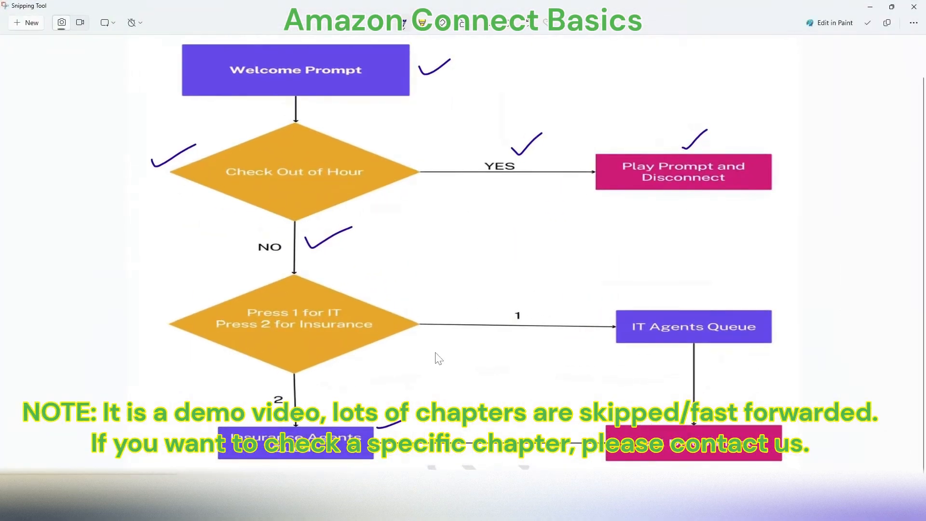
Step: Tick off the option 1 branch and the IT Agents Queue on the Snipping Tool flow diagram and return to the flow editor
drag(526, 307, 564, 288)
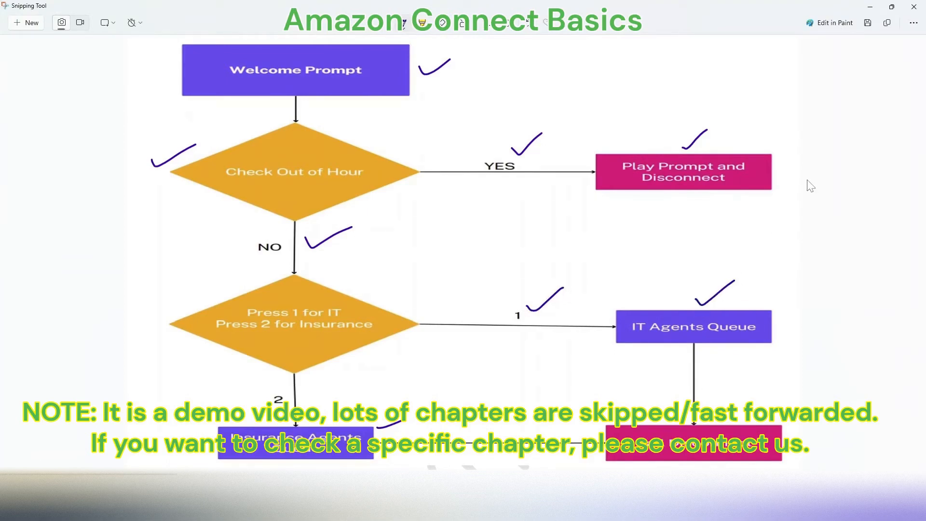
click(870, 7)
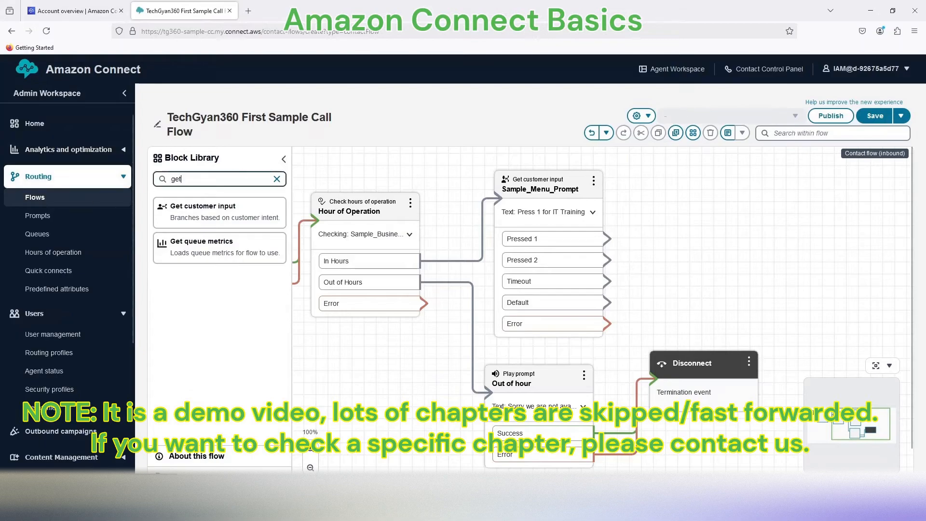
Step: Search the block library for "queue" and place a Set working queue block beside the Sample_Menu_Prompt block
double_click(190, 178)
text(queue)
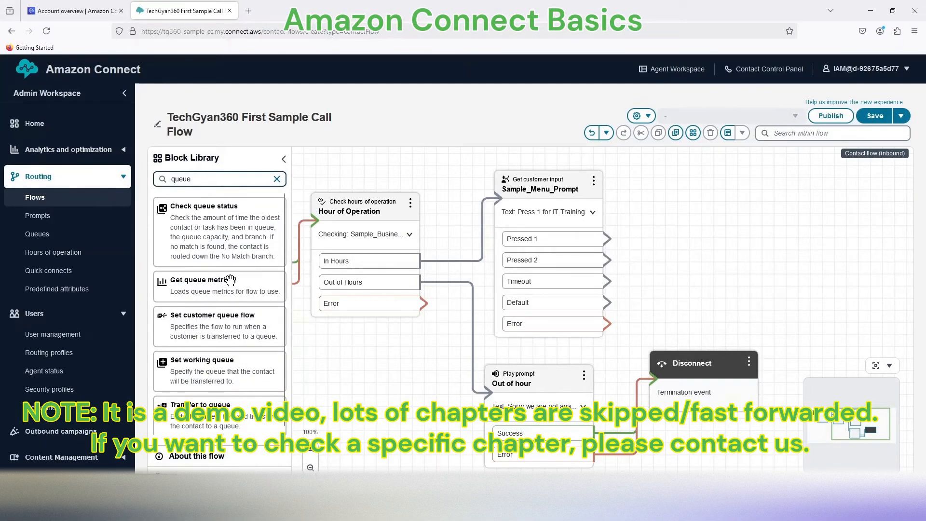
scroll(227, 280, down, 1)
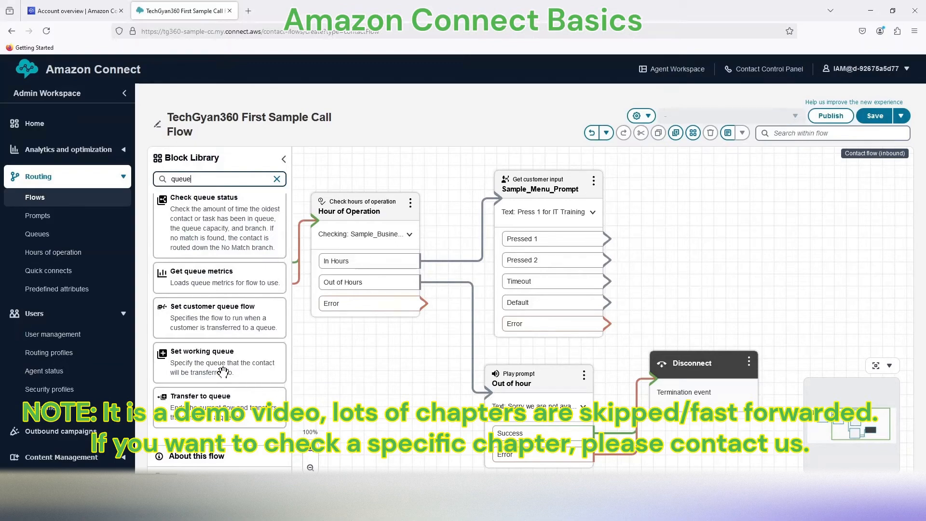
drag(222, 372, 737, 173)
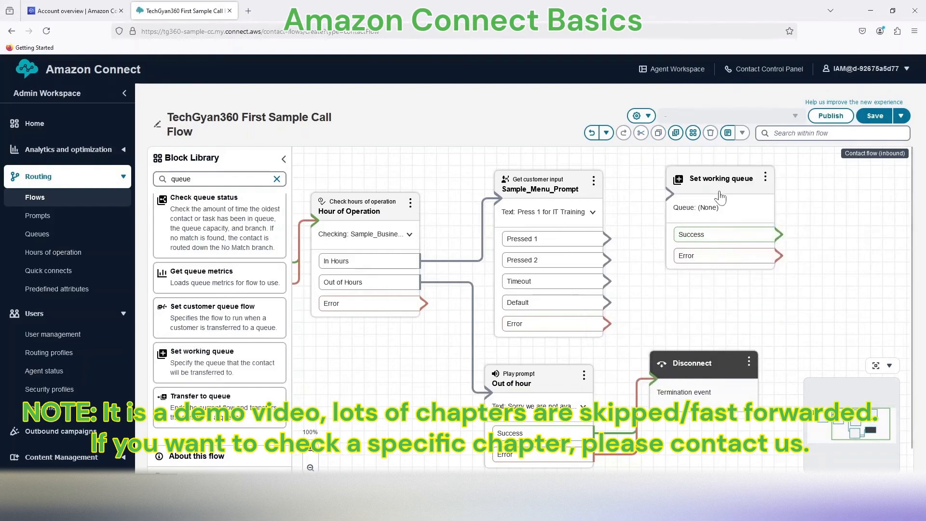
Step: Name the Set working queue block IT_Call_Queue, assign the IT_Call_Queue queue manually, and save its settings
click(737, 172)
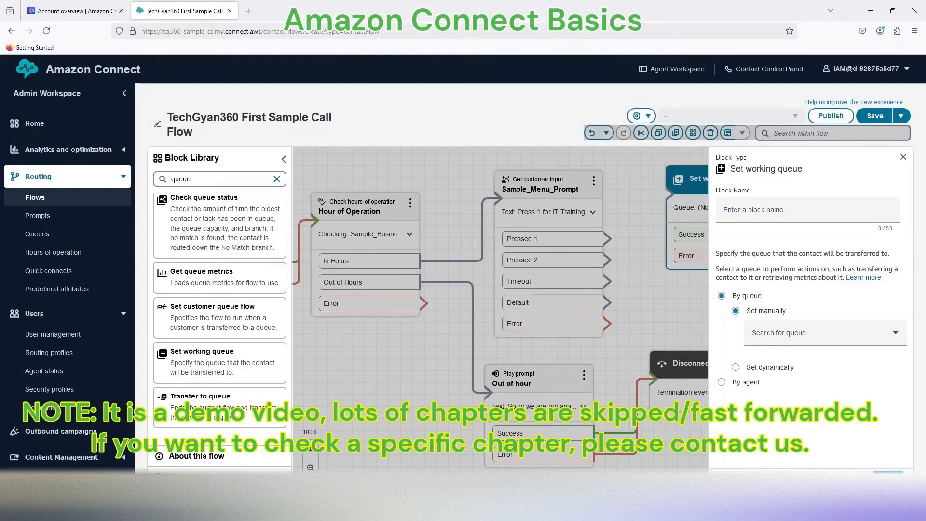
click(772, 212)
text(IT_Call_Queue)
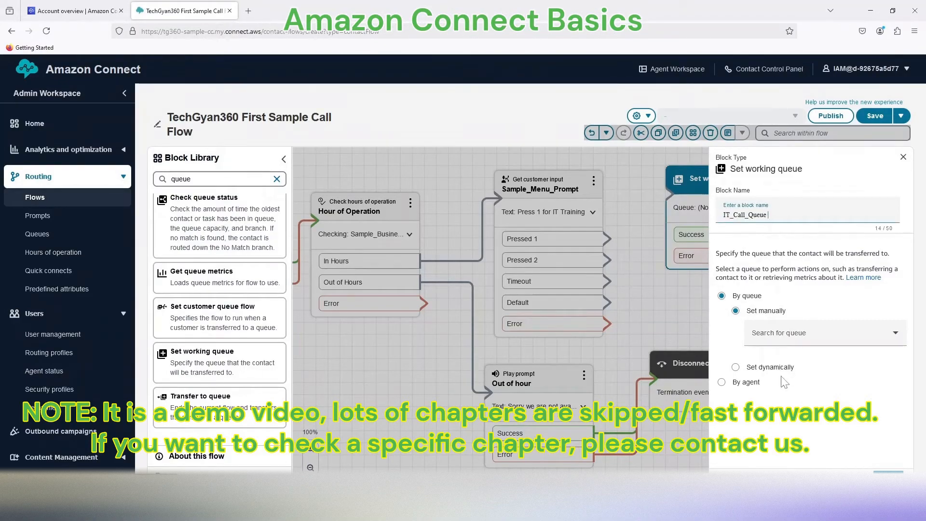
click(802, 337)
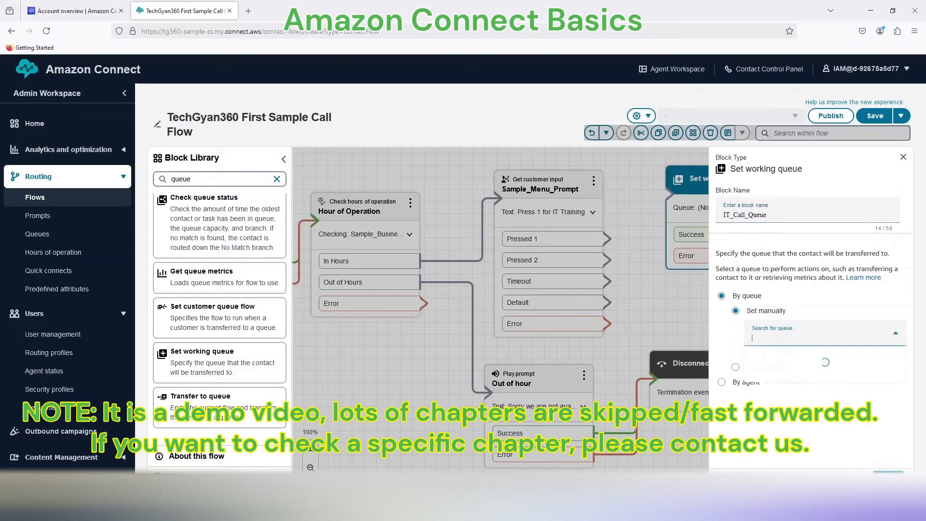
click(784, 371)
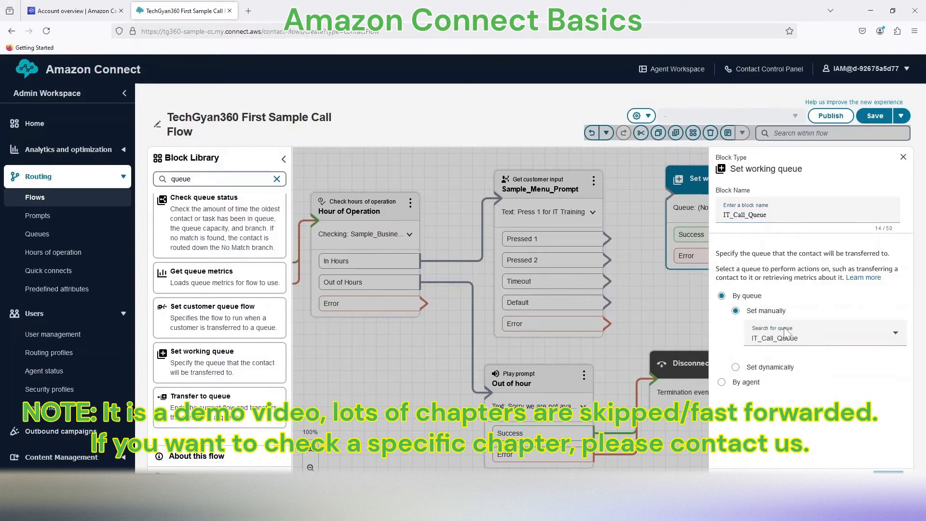
click(888, 478)
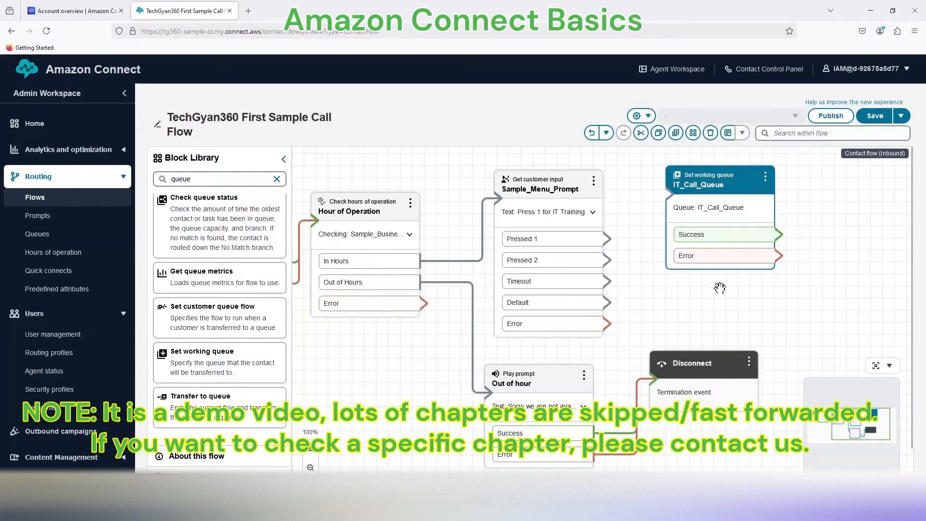
Step: Place a second Set working queue block below IT_Call_Queue, shifting IT_Call_Queue higher and the Disconnect block lower
drag(719, 191, 716, 178)
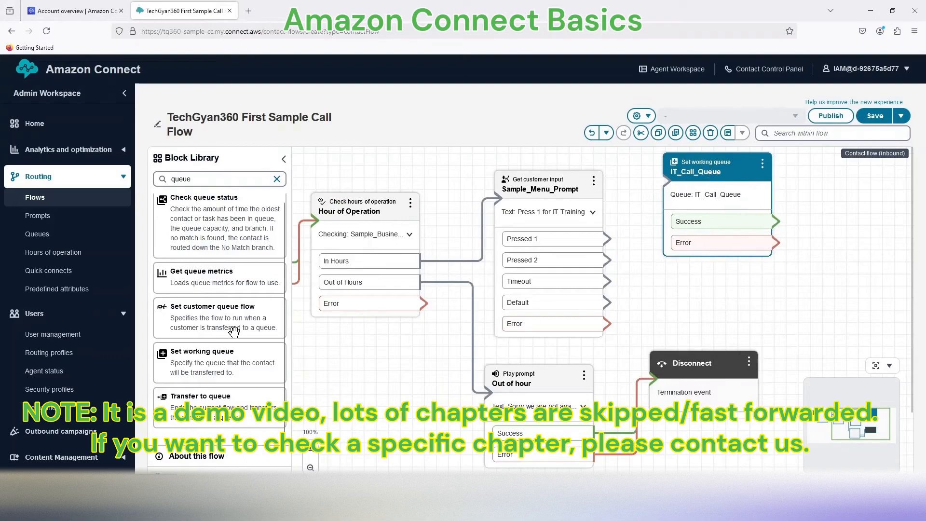
drag(198, 364, 738, 284)
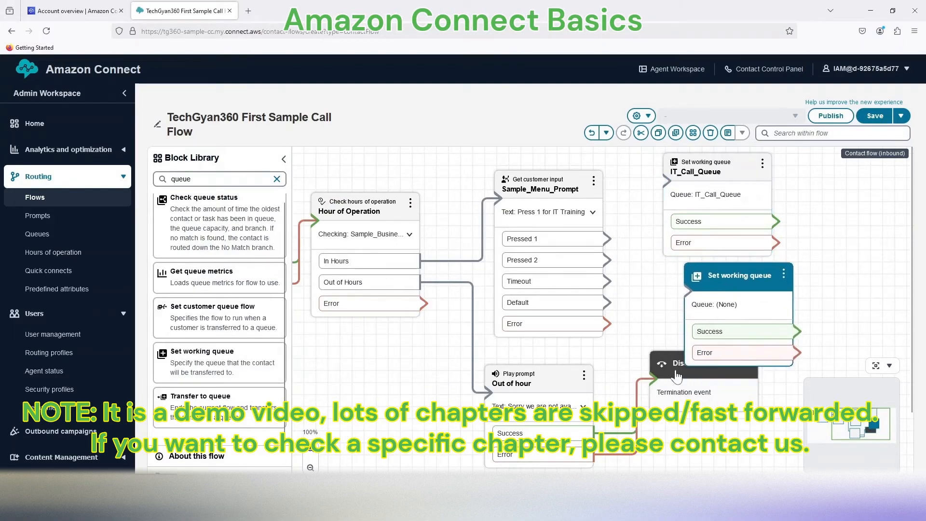
drag(689, 364, 701, 393)
Step: Name the new Set working queue block Insurance_Call_Queue, assign the Insurance_Call_Queue queue manually, and save its settings
double_click(738, 276)
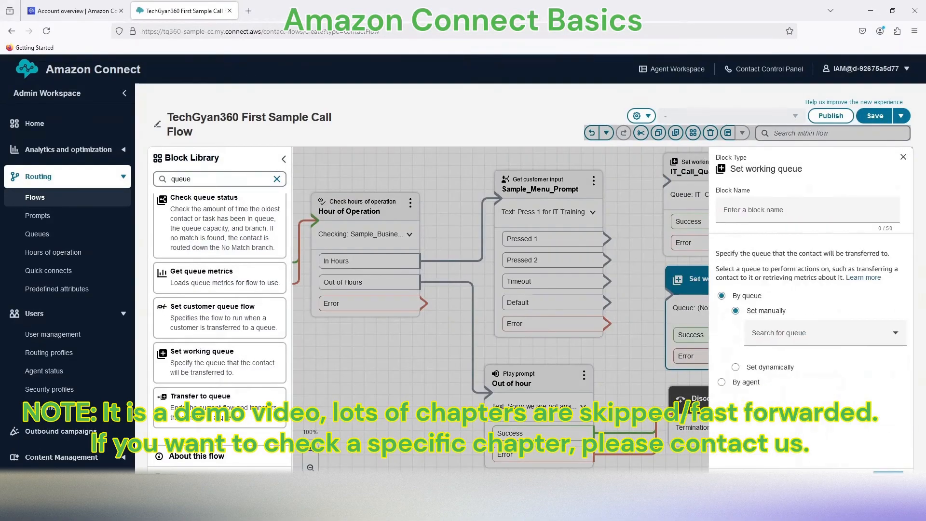
click(807, 210)
text(Insurance_Call_Queue)
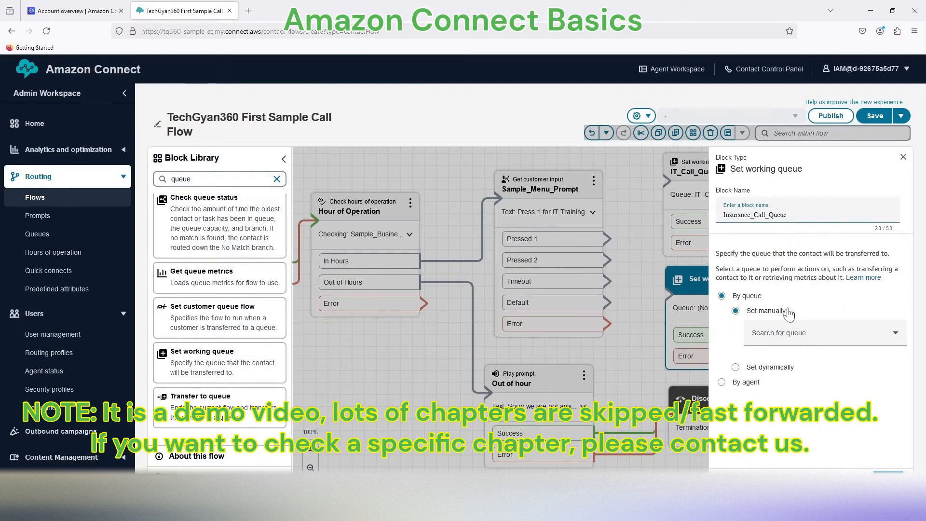
click(791, 338)
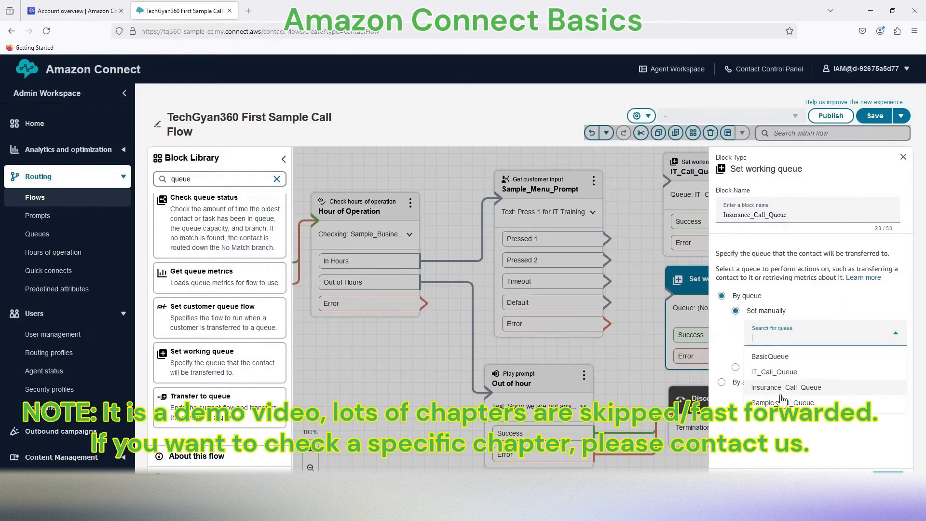
click(781, 393)
click(888, 478)
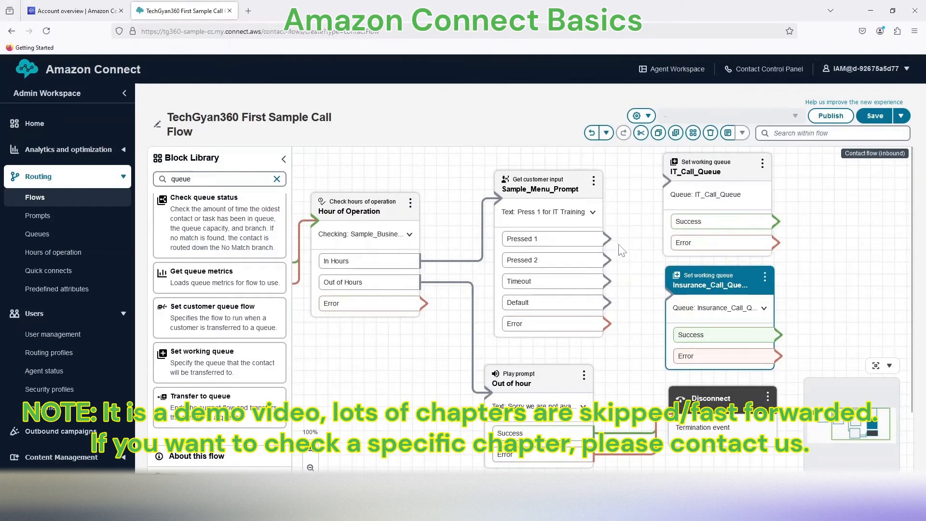
Step: Connect Pressed 1 to IT_Call_Queue and Pressed 2 to Insurance_Call_Queue, and move the Disconnect block lower
drag(607, 238, 668, 181)
drag(609, 261, 670, 297)
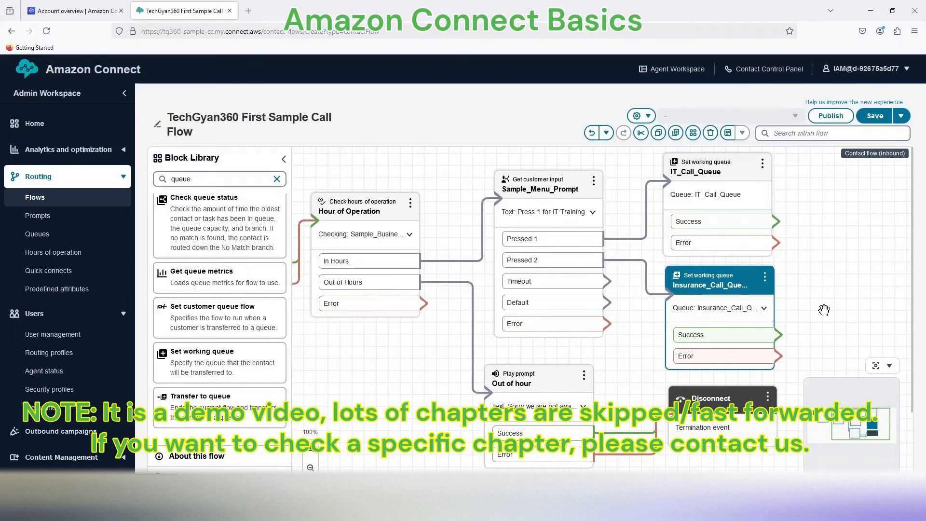
drag(824, 312, 798, 302)
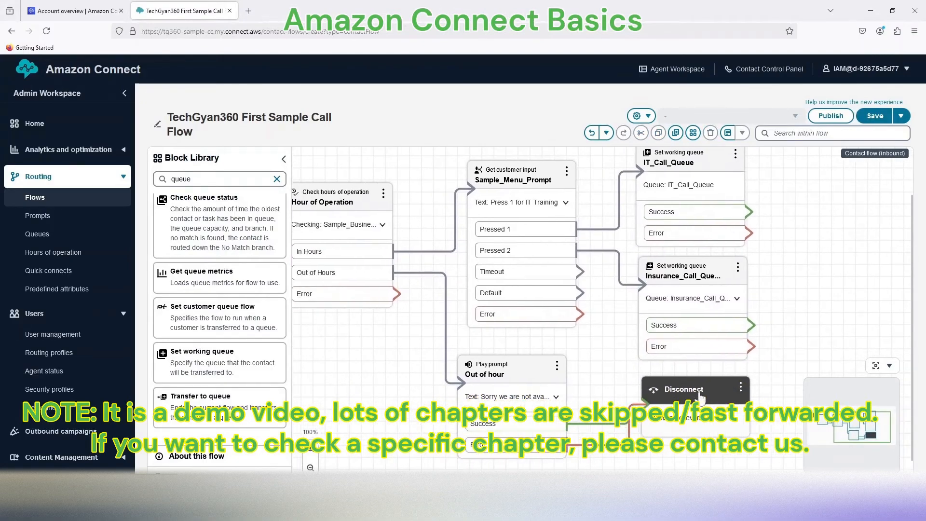
drag(700, 400, 703, 421)
click(649, 386)
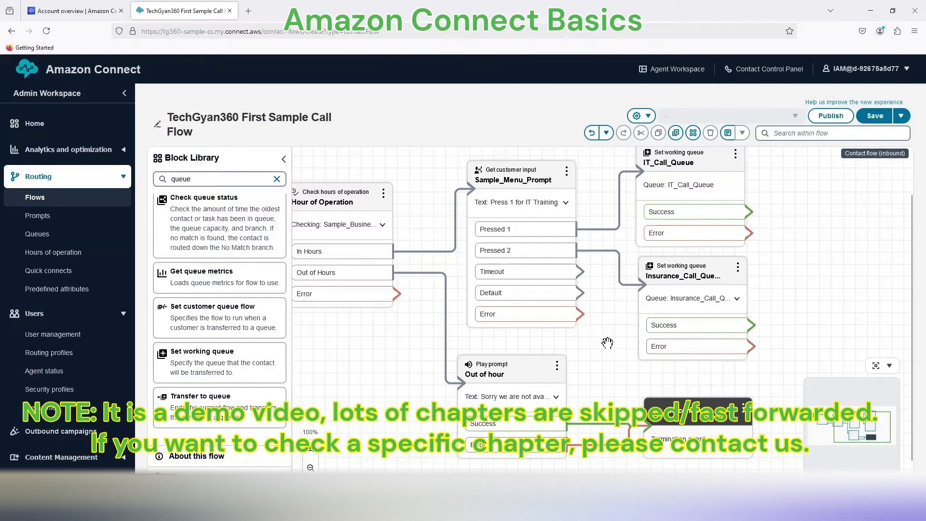
Step: Add a Transfer to queue block and connect the Success and Error branches of both working queue blocks to it
drag(607, 321, 600, 348)
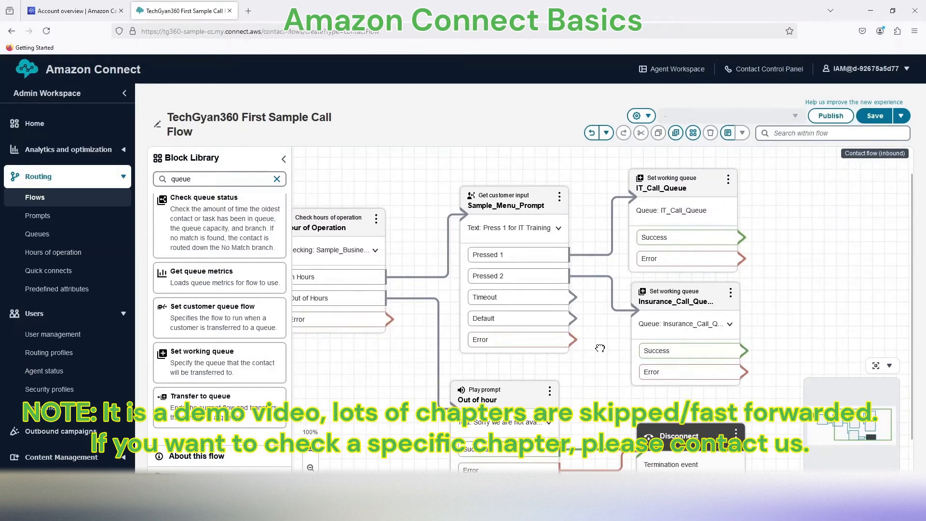
drag(600, 347, 559, 283)
key(ctrl+minus)
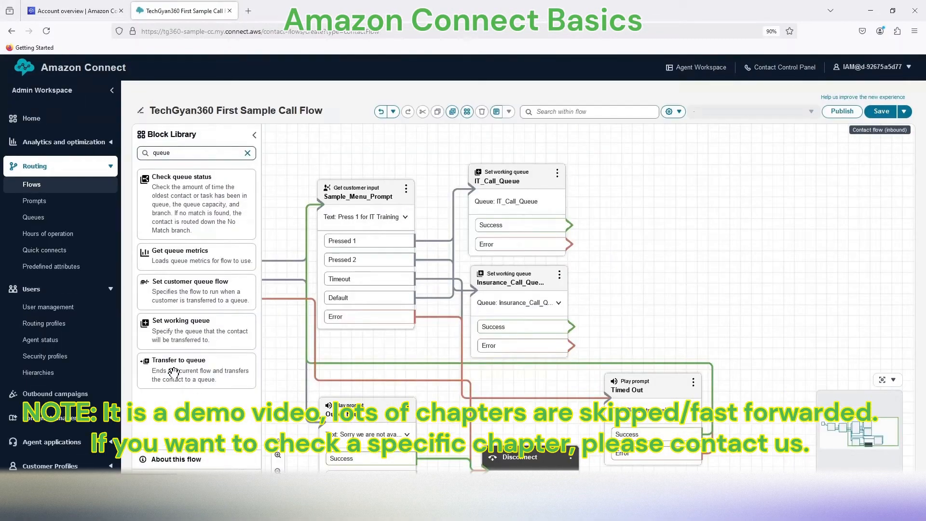
drag(170, 373, 622, 212)
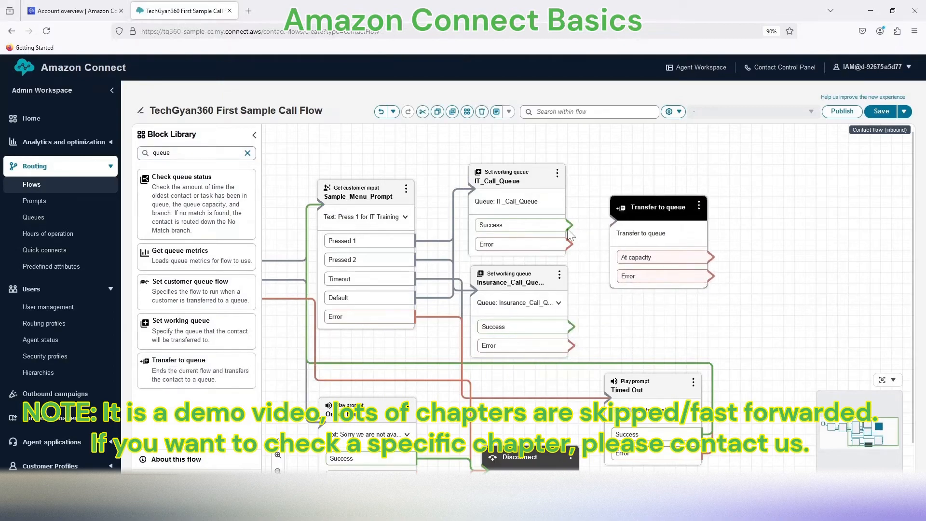
drag(569, 225, 614, 223)
drag(569, 244, 616, 223)
drag(571, 327, 619, 239)
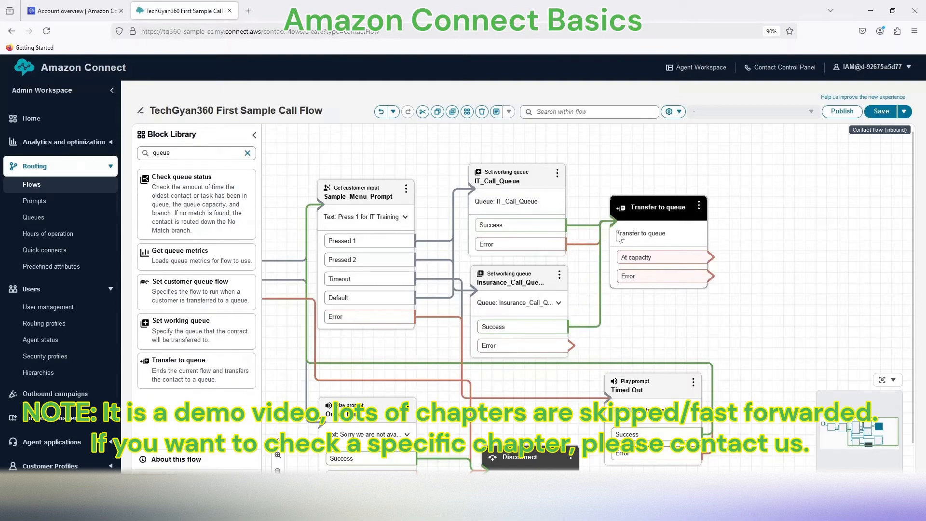
drag(572, 346, 652, 244)
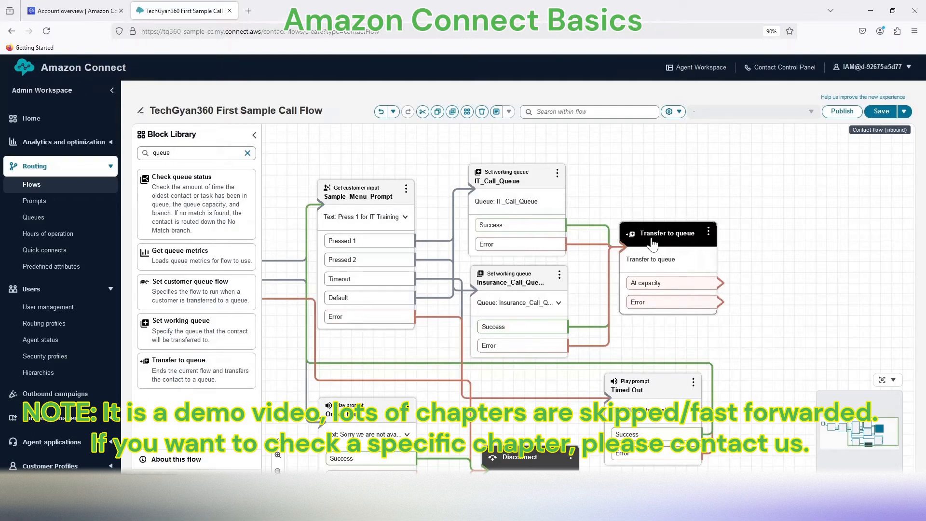
Step: Move the Disconnect block to the far side of the Timed Out block
drag(733, 345, 668, 330)
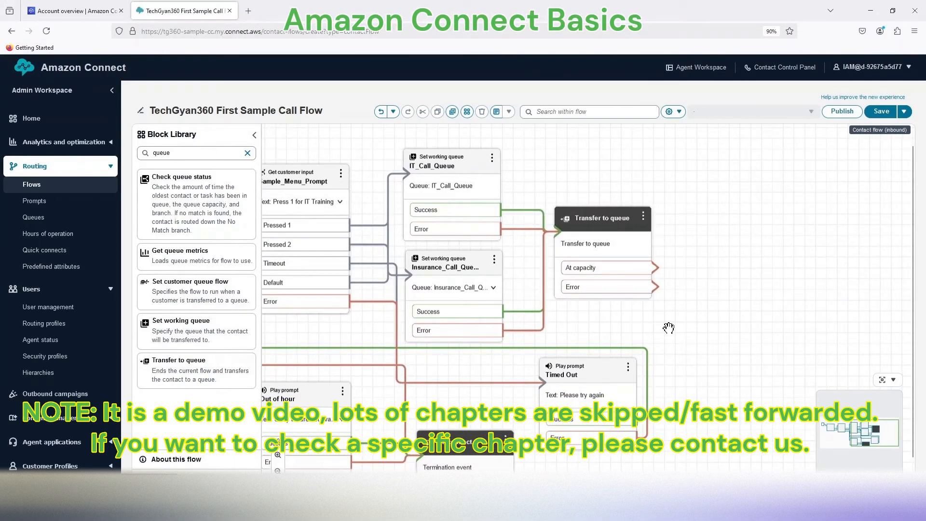
drag(706, 369, 698, 308)
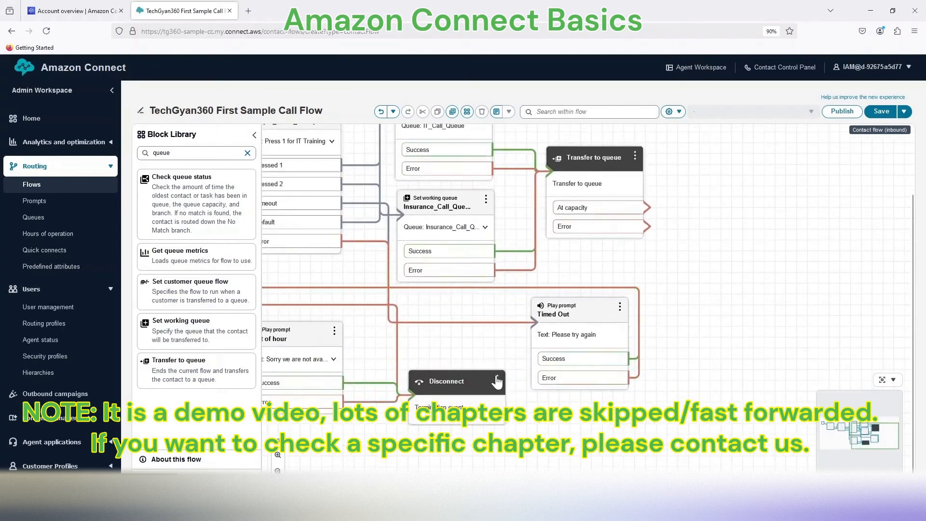
drag(452, 393, 791, 400)
drag(697, 329, 670, 335)
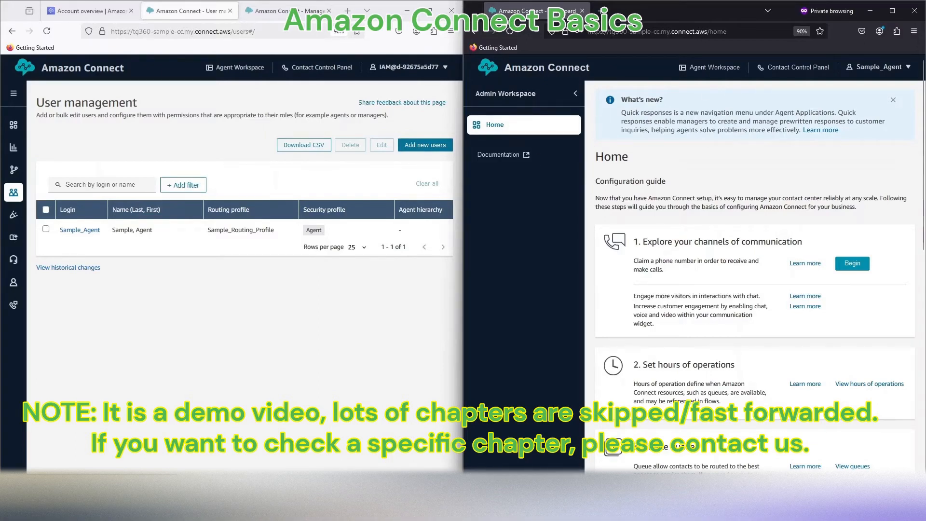
Step: Open the sample agent's Contact Control Panel with microphone access, set the agent status to Available, and accept the incoming call
click(786, 68)
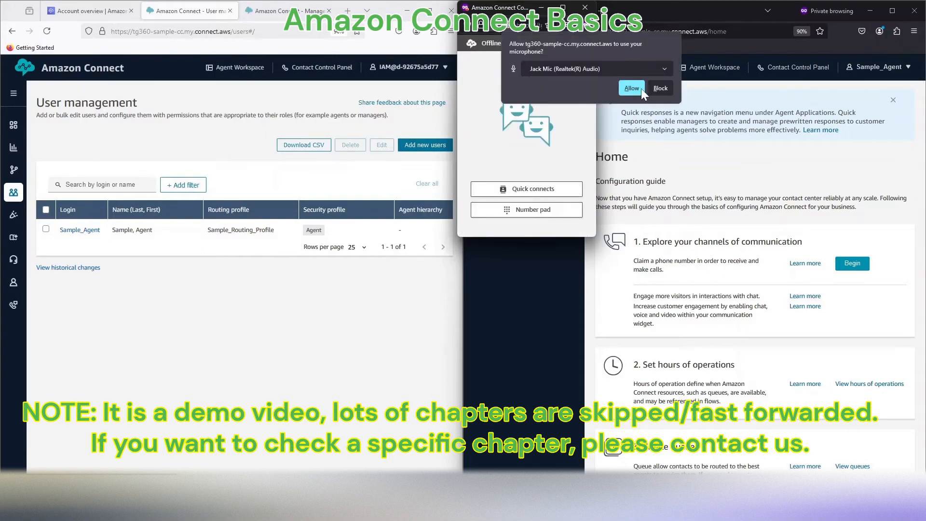
click(632, 88)
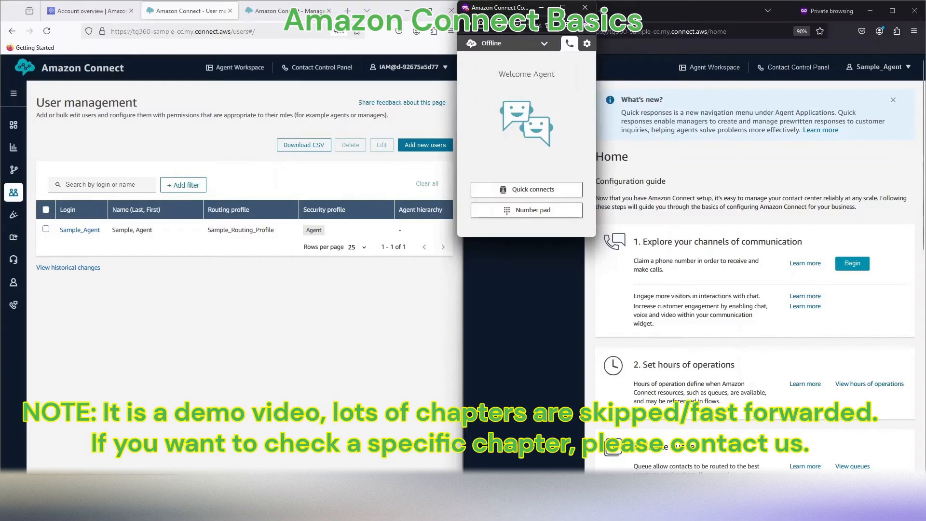
click(508, 50)
click(506, 70)
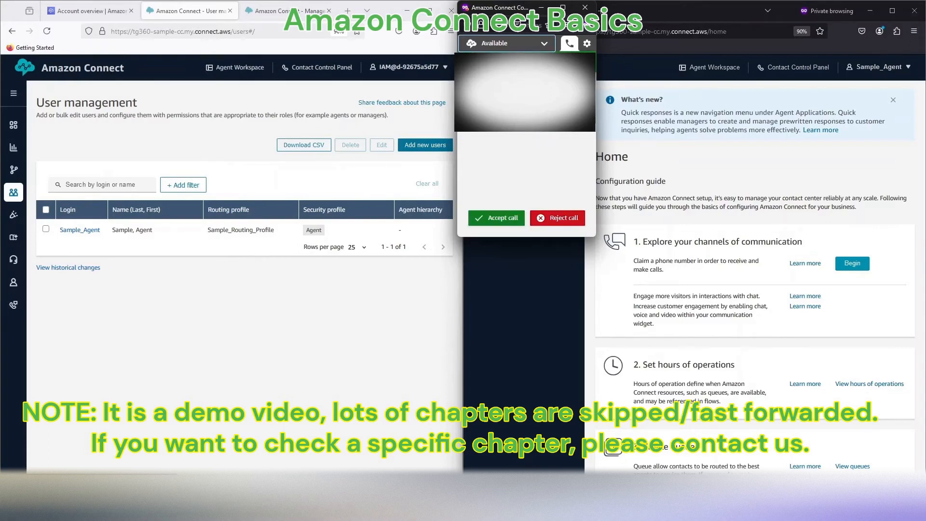
click(503, 219)
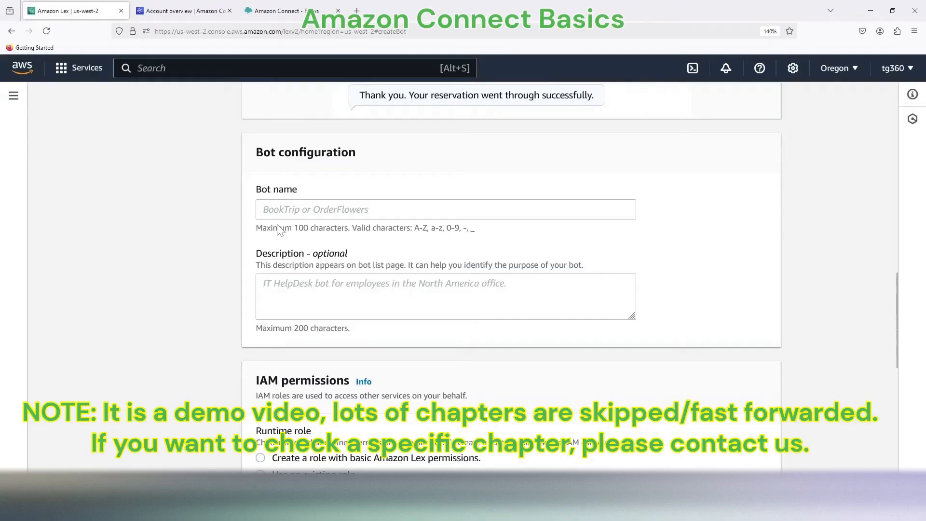
Step: In the Amazon Lex bot creation form, enter TG360_First_Sample_Bot as both the bot name and the description
click(446, 209)
text(TG360_First_Sample_Bot)
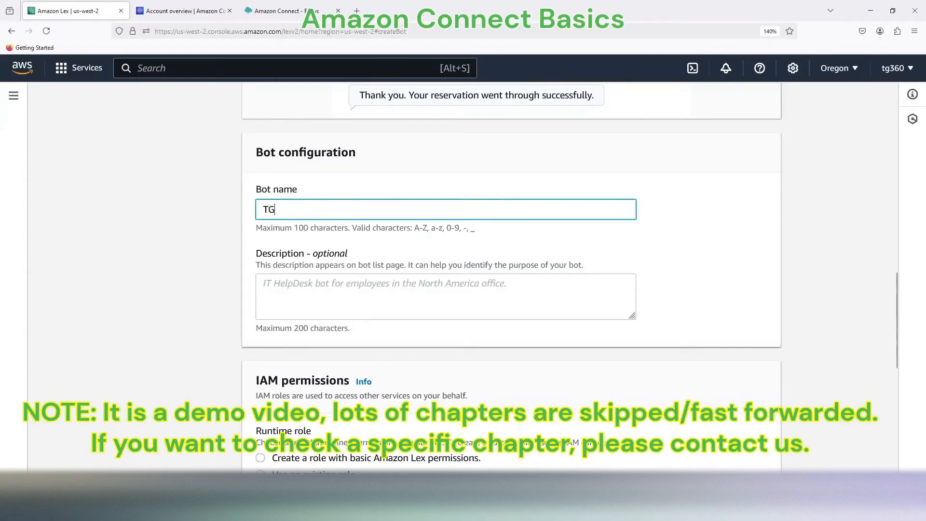
key(Tab)
text(TG360_First_Sample_Bot)
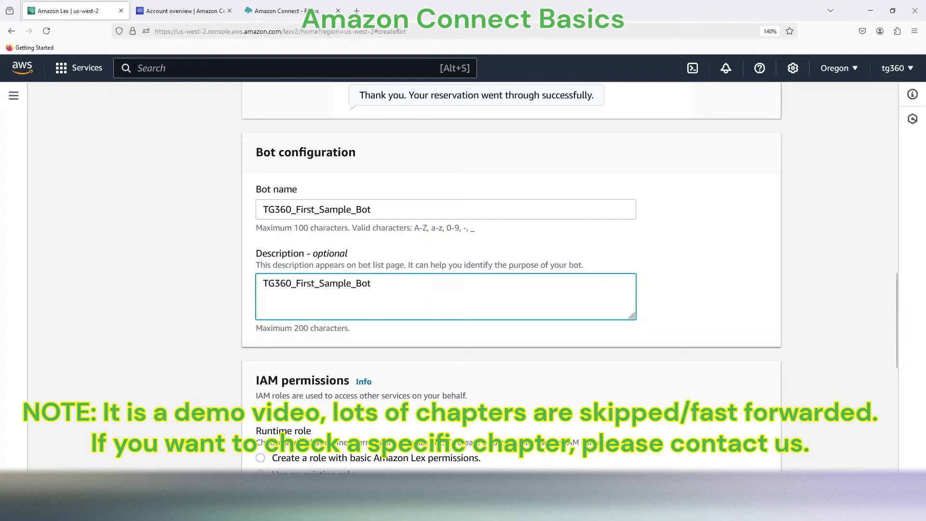
click(710, 243)
Step: Set the bot's runtime role to create a role with basic Amazon Lex permissions
scroll(673, 242, down, 3)
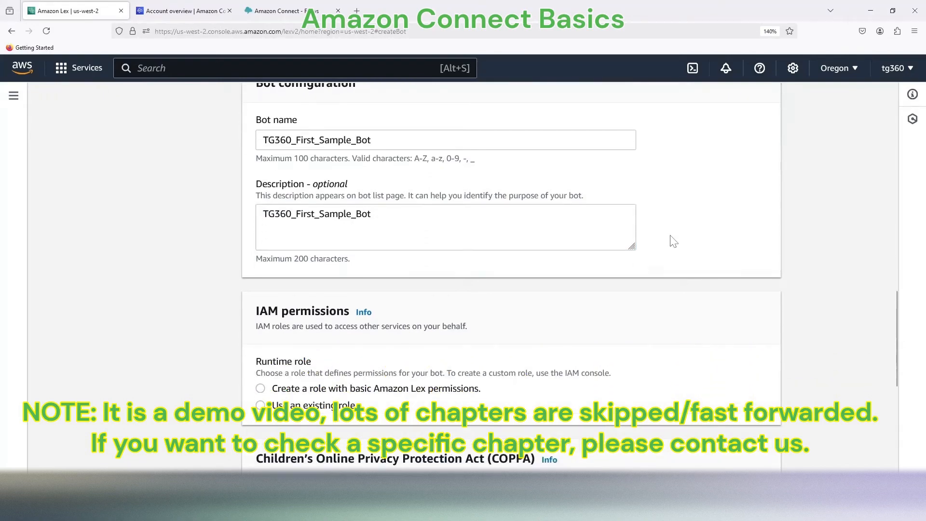
scroll(674, 242, down, 2)
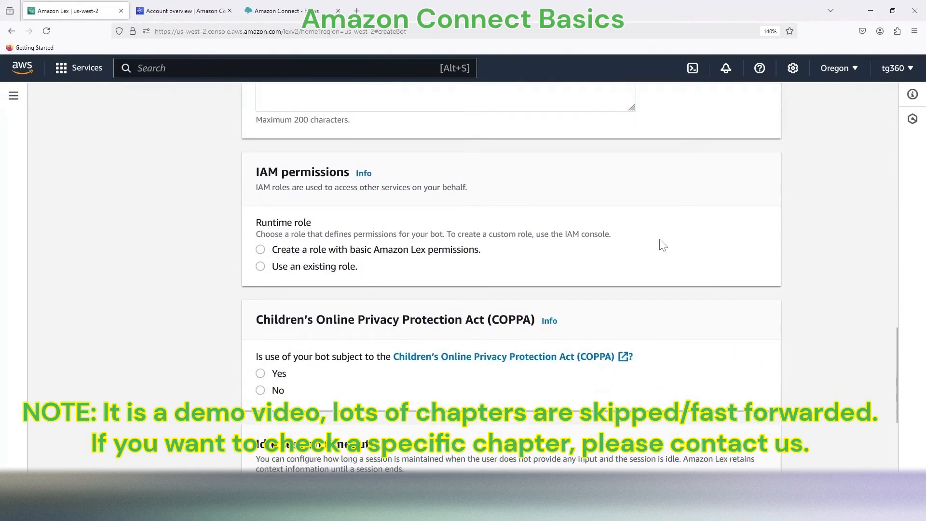
click(260, 250)
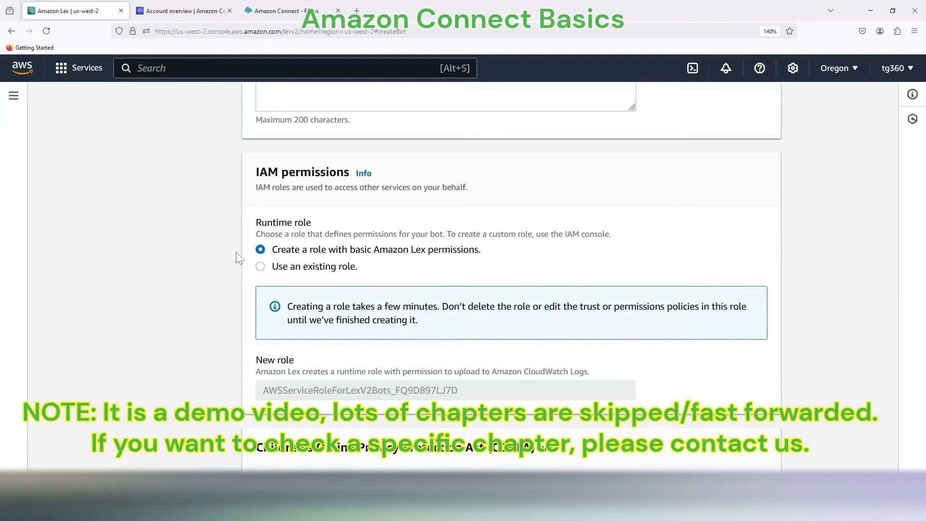
click(261, 267)
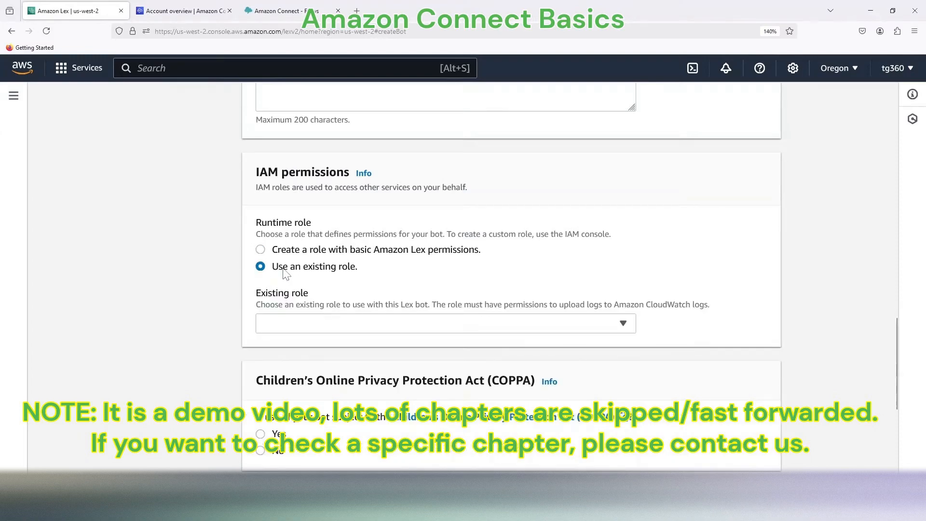
click(306, 326)
click(231, 322)
click(261, 250)
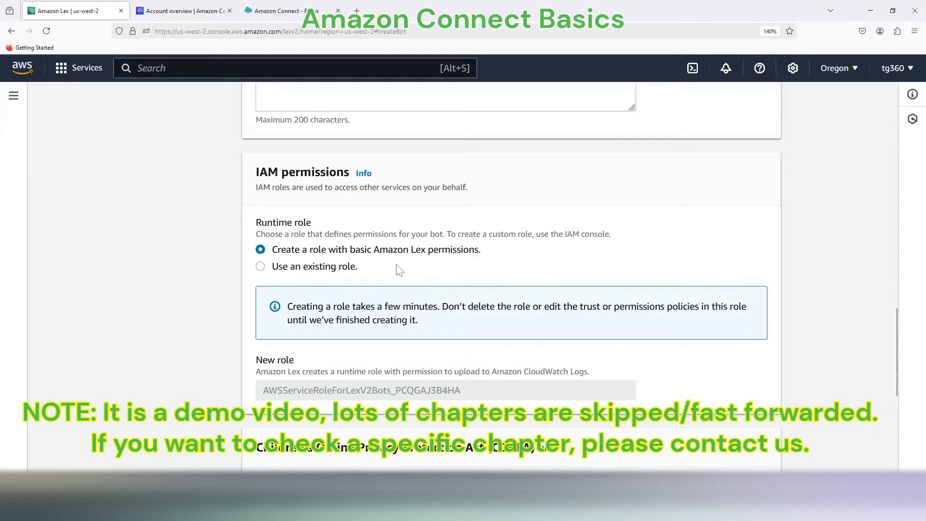
Step: Answer No to whether the bot is subject to the Children's Online Privacy Protection Act (COPPA)
scroll(220, 305, down, 3)
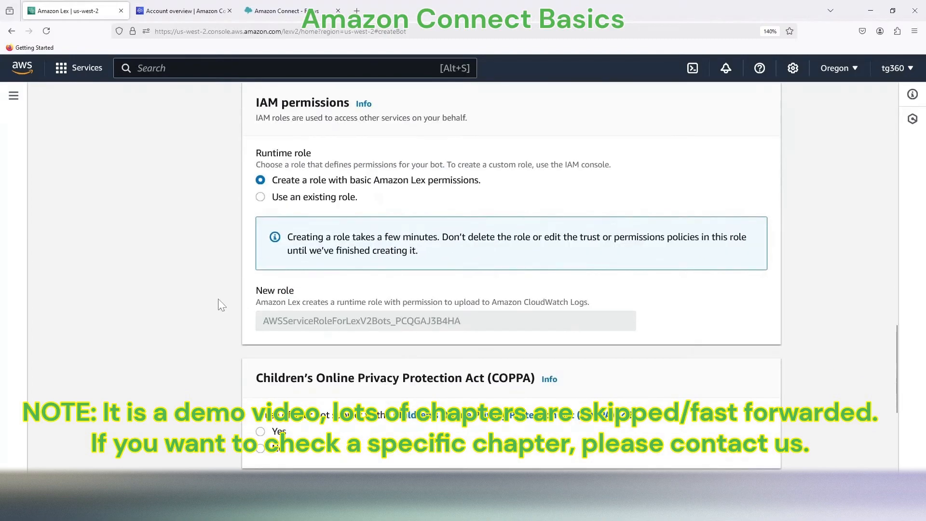
scroll(220, 304, down, 3)
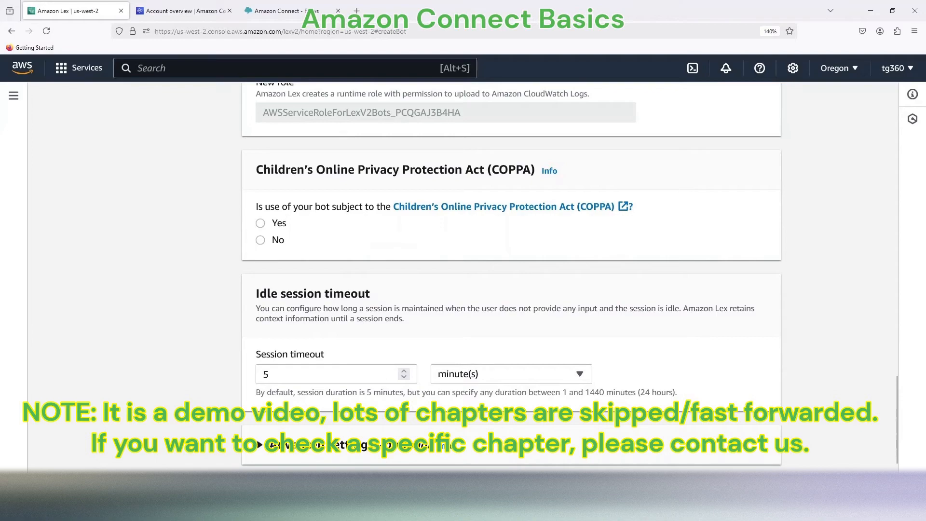
click(260, 240)
scroll(262, 246, down, 1)
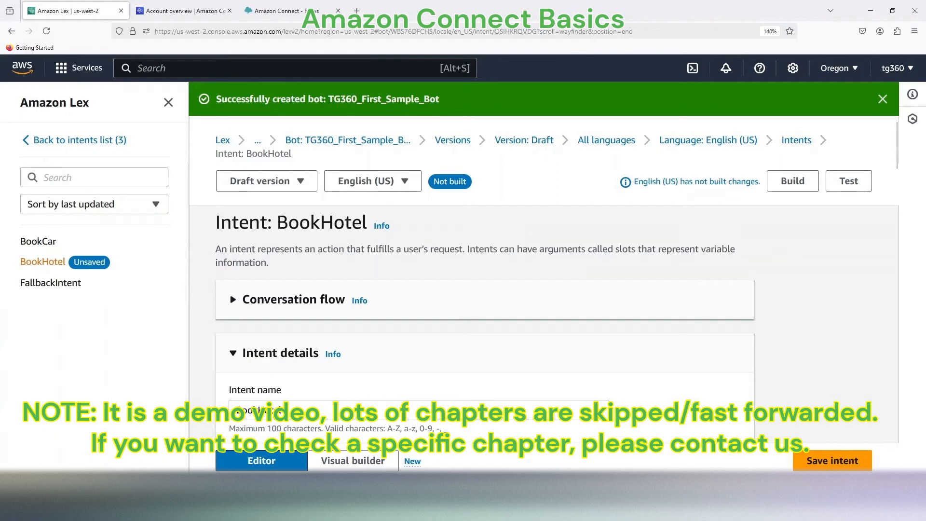
drag(277, 223, 374, 226)
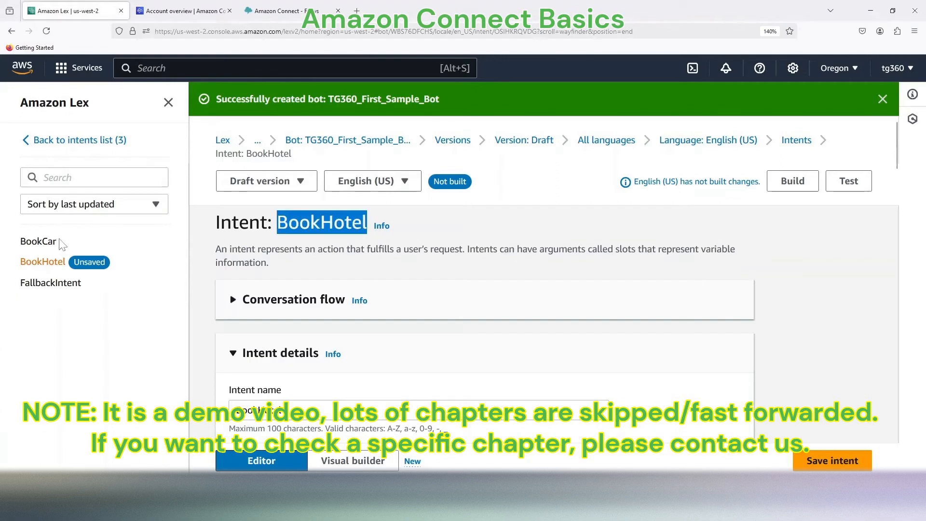
drag(20, 244, 67, 243)
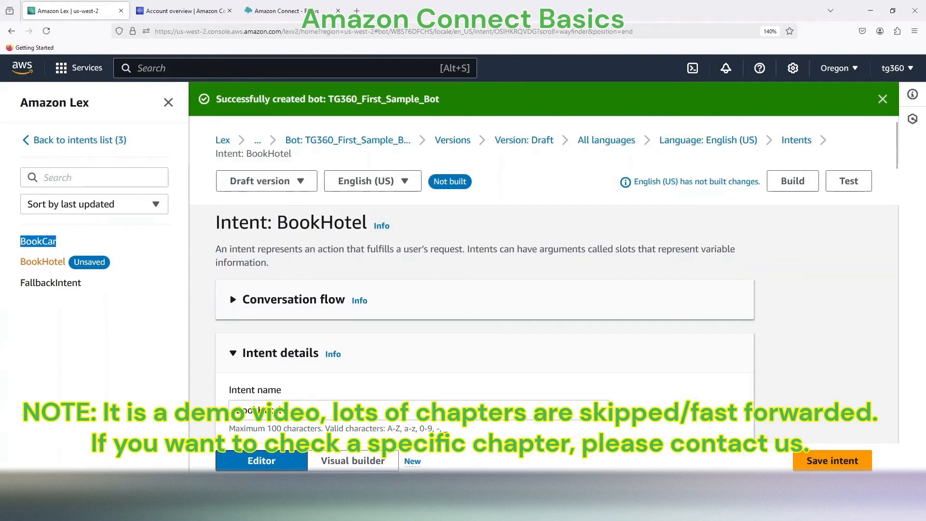
click(277, 268)
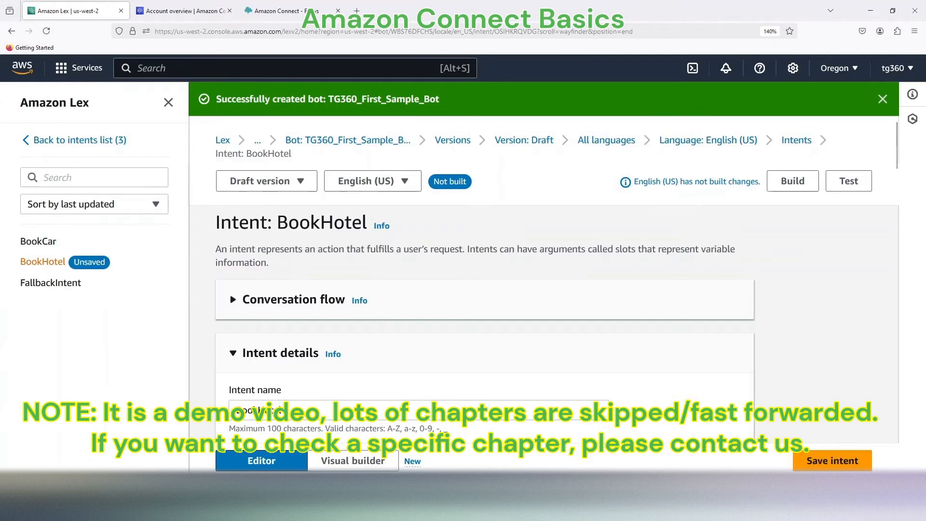
drag(277, 222, 367, 223)
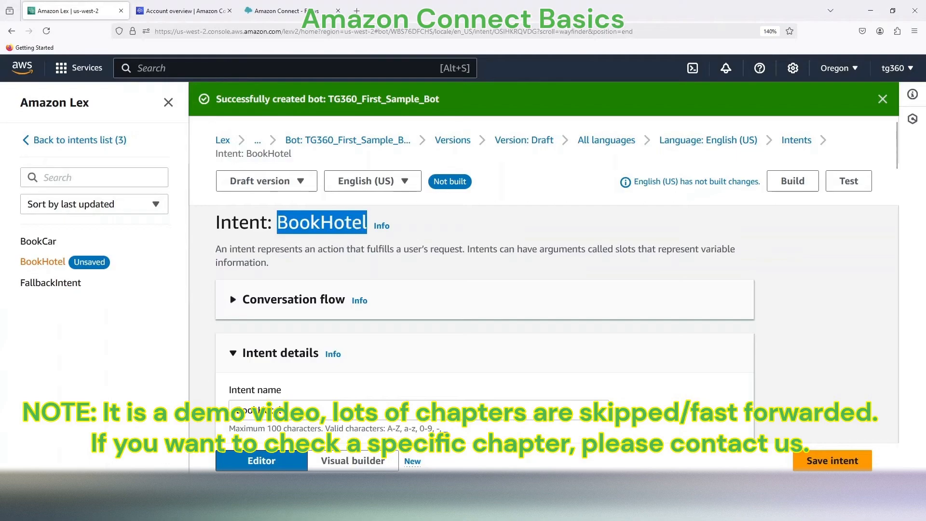
Step: Examine the BookHotel intent's expanded conversation flow and its intent details
click(358, 247)
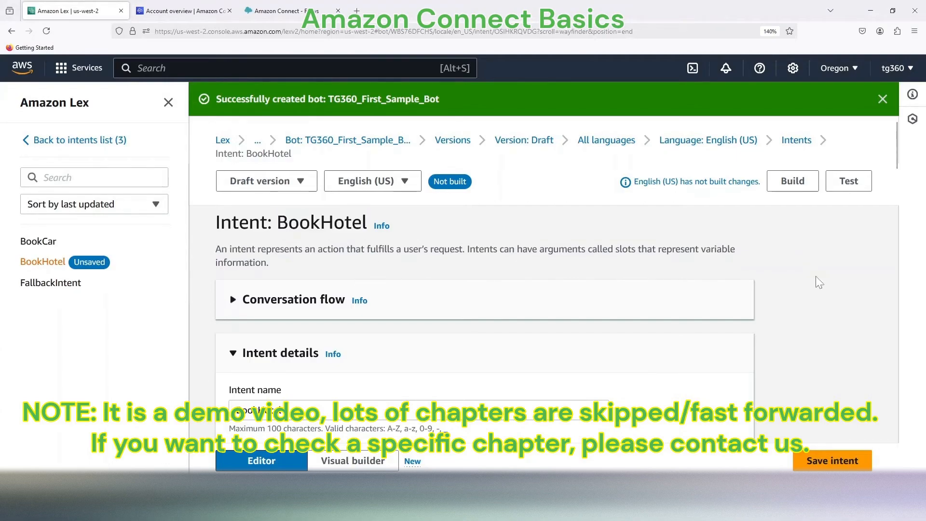
scroll(820, 282, down, 10)
scroll(818, 277, up, 10)
click(276, 319)
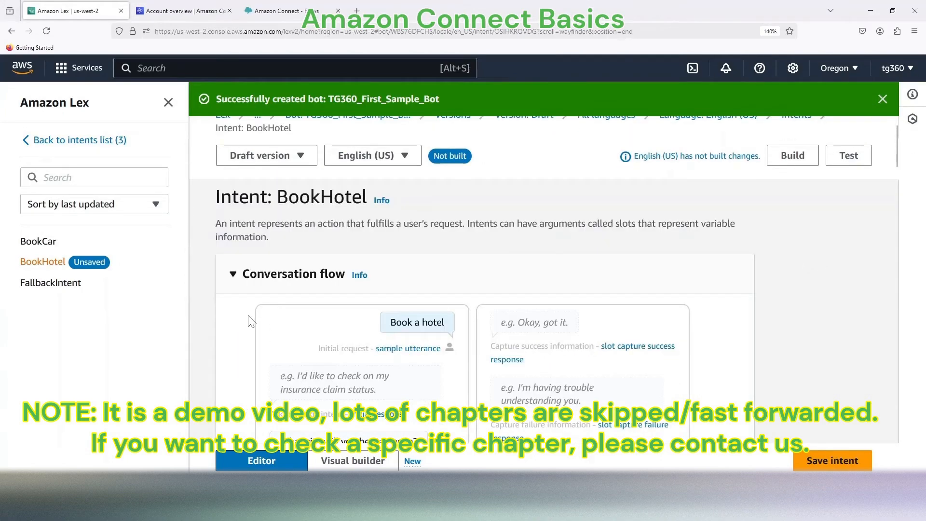
scroll(251, 321, down, 3)
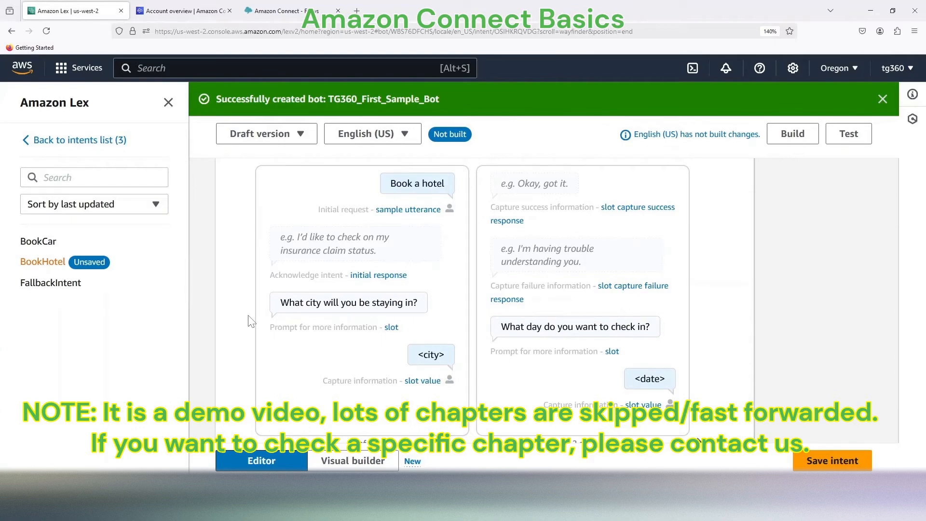
scroll(251, 322, down, 3)
scroll(251, 321, down, 3)
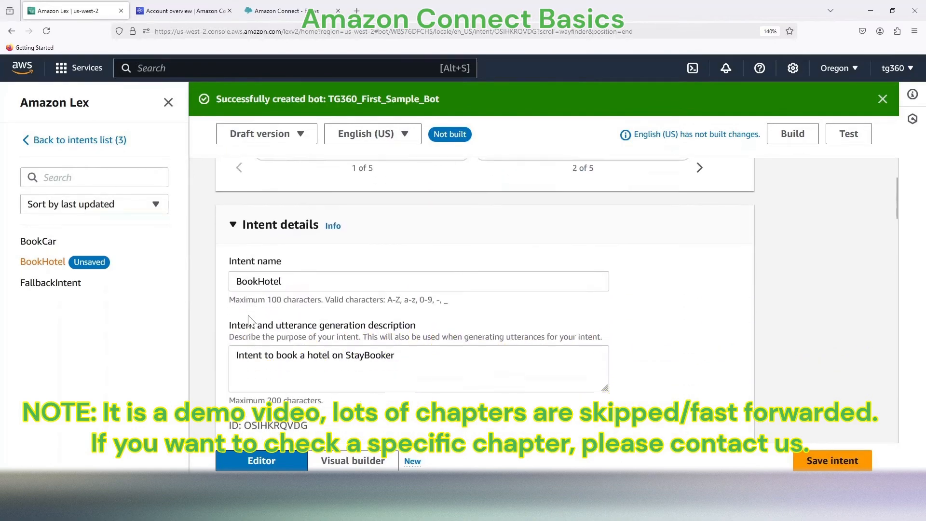
scroll(241, 309, down, 2)
scroll(227, 294, up, 2)
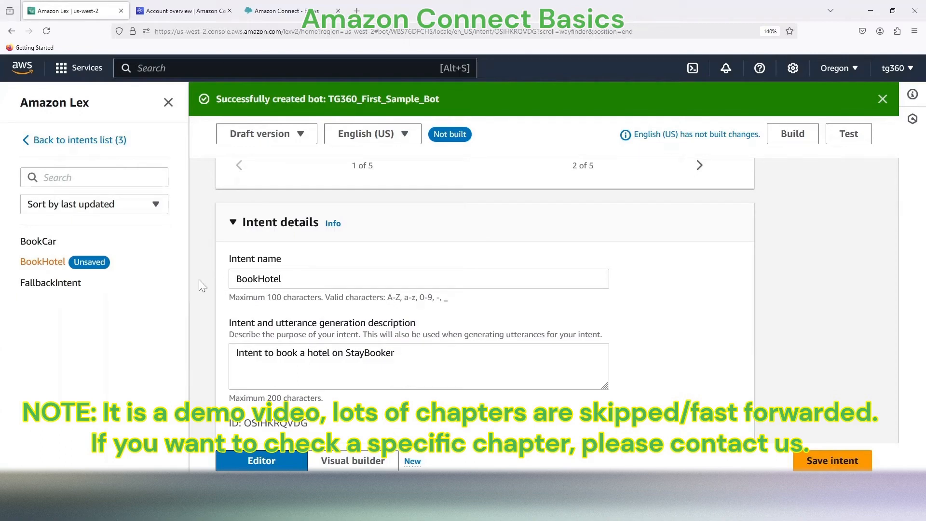
mouse_move(253, 279)
mouse_down()
mouse_move(283, 279)
mouse_move(236, 278)
mouse_up()
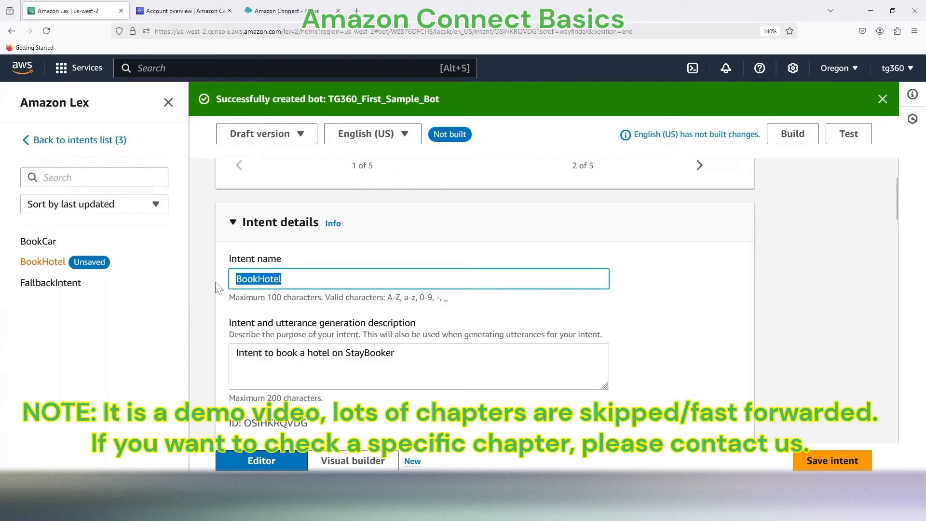
Step: Add the sample utterance "hello, i want to book hotel" to the BookHotel intent
scroll(217, 288, down, 5)
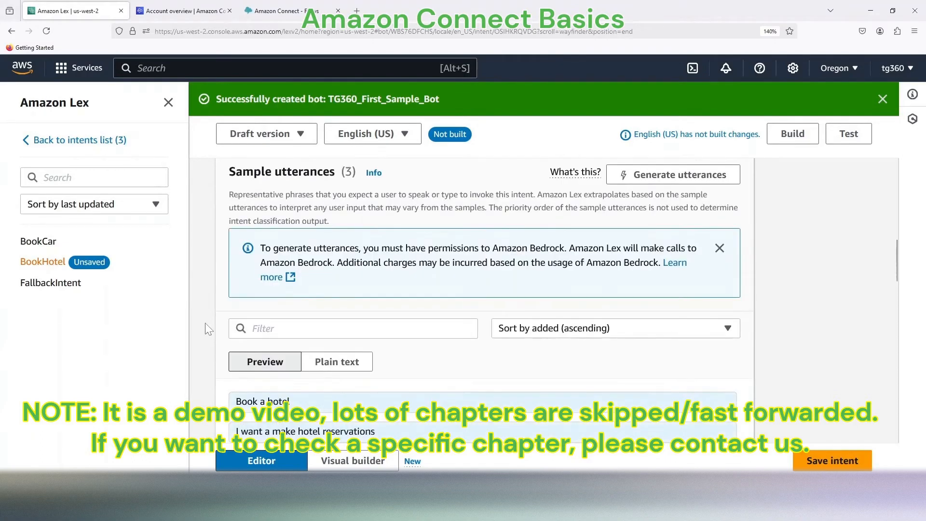
scroll(205, 323, down, 3)
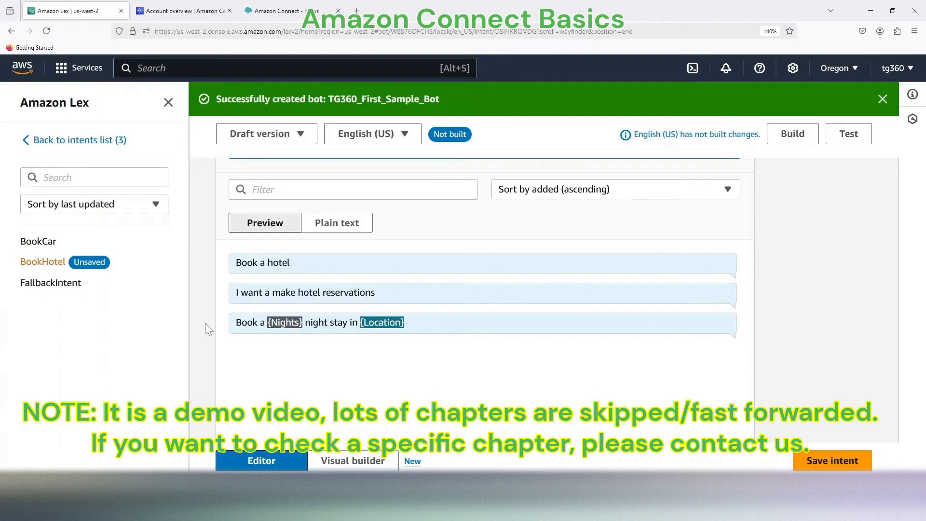
scroll(205, 323, down, 2)
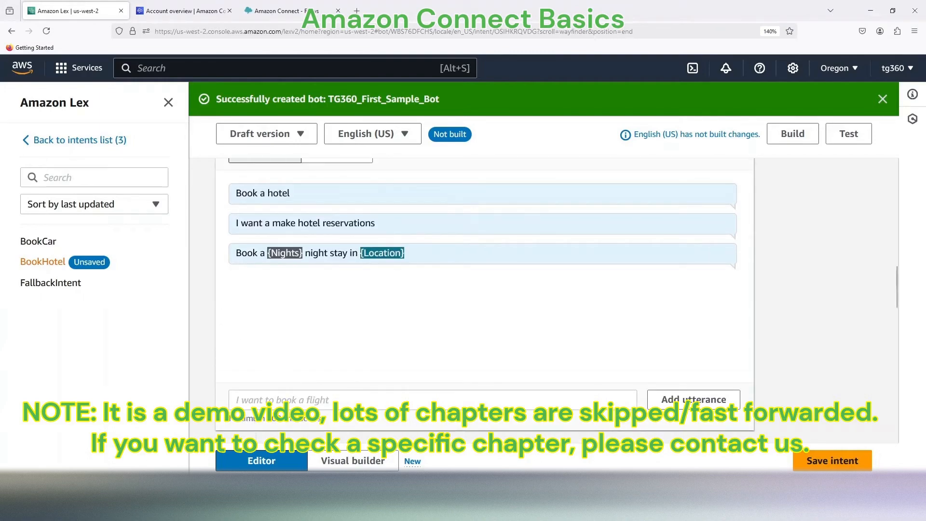
click(432, 399)
text(hello, i want to book hotel)
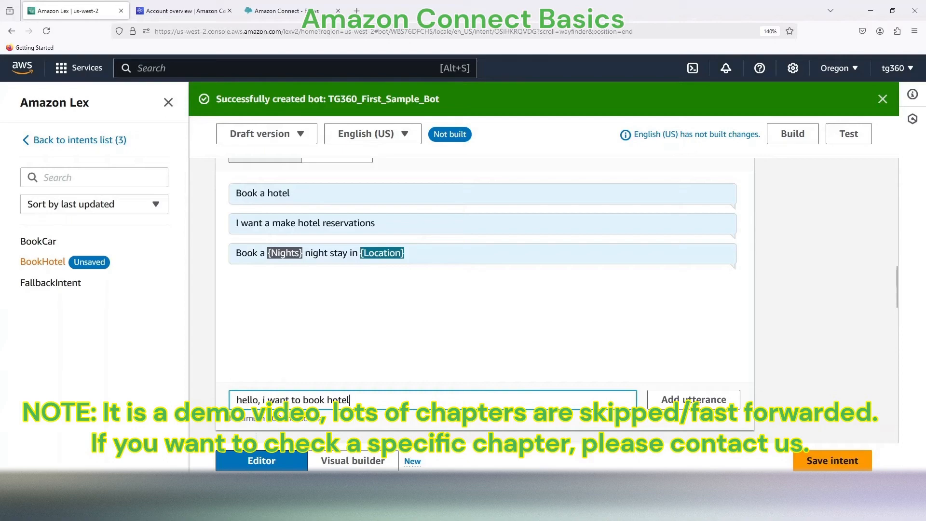
click(693, 399)
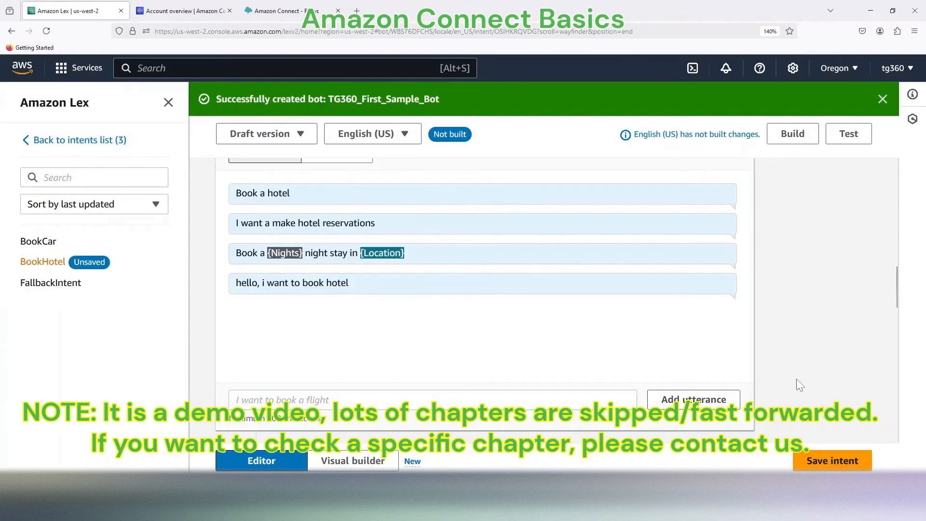
Step: Examine the {Nights} and {Location} slot placeholders in the "Book a {Nights} night stay in {Location}" sample utterance
scroll(423, 337, up, 1)
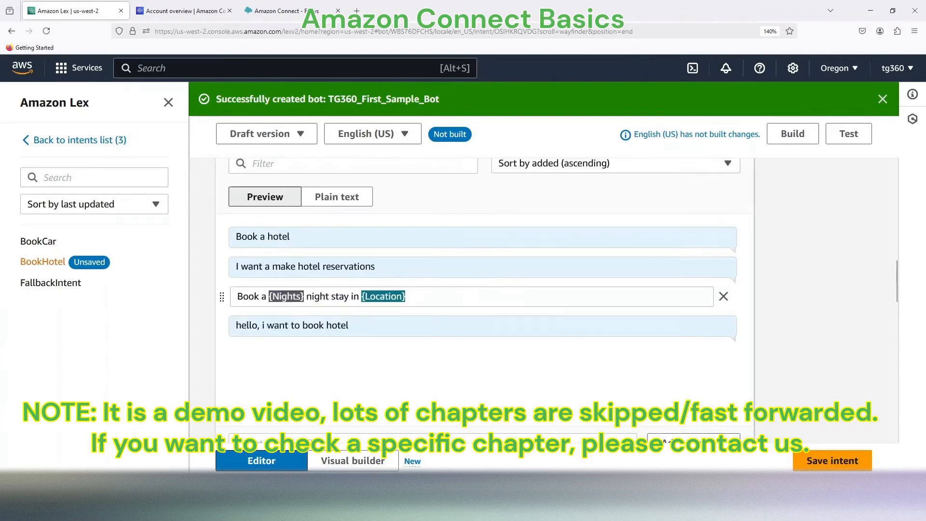
drag(269, 297, 305, 297)
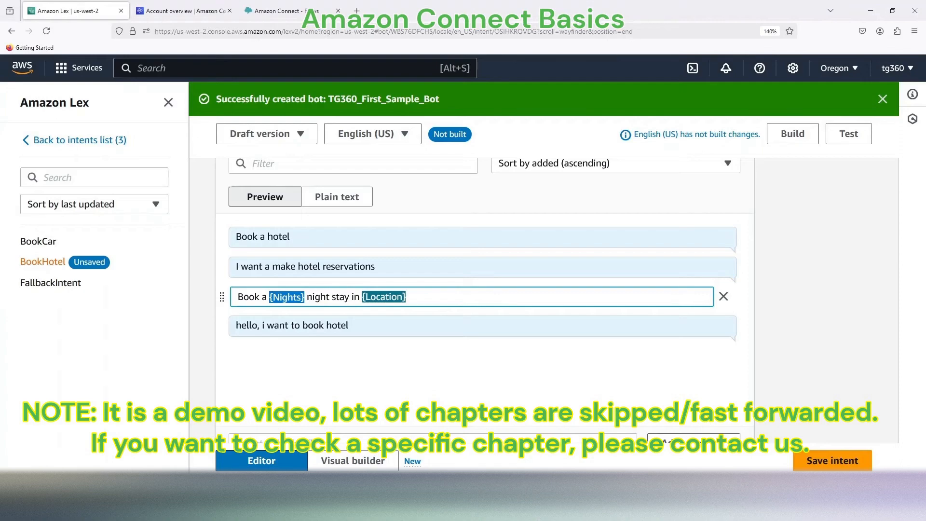
key(ctrl+c)
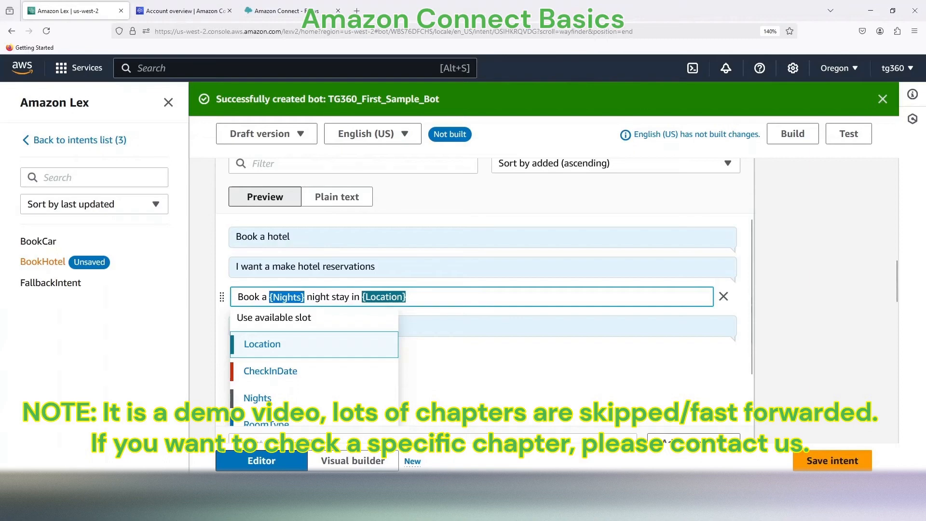
click(352, 297)
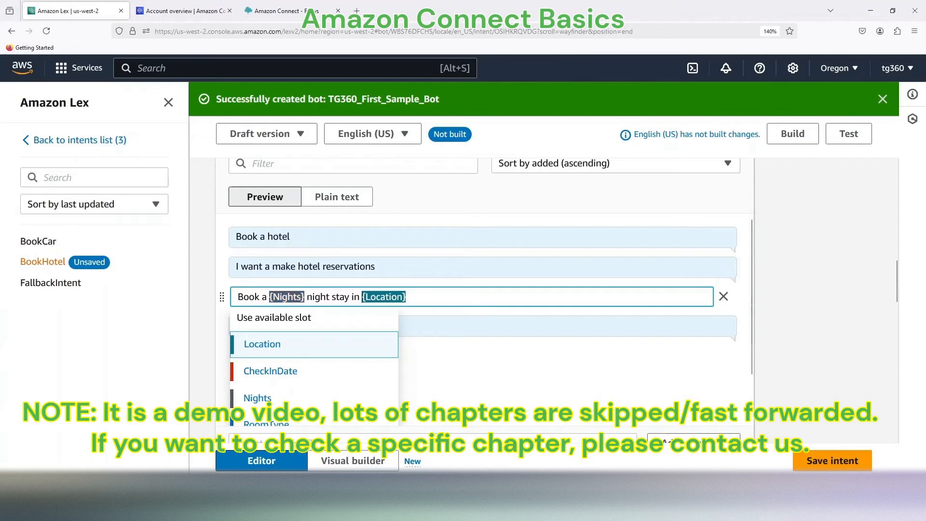
key(ctrl+shift+Right)
click(778, 259)
Step: Compare the placeholders in the "Book a {Nights} night stay in {Location}" utterance with the BookHotel intent's slot list
scroll(779, 259, down, 8)
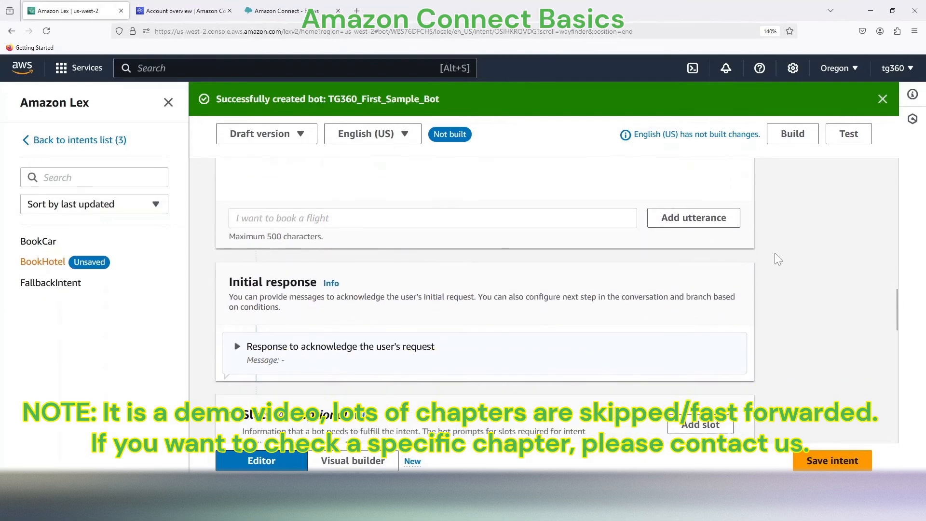
scroll(259, 341, down, 2)
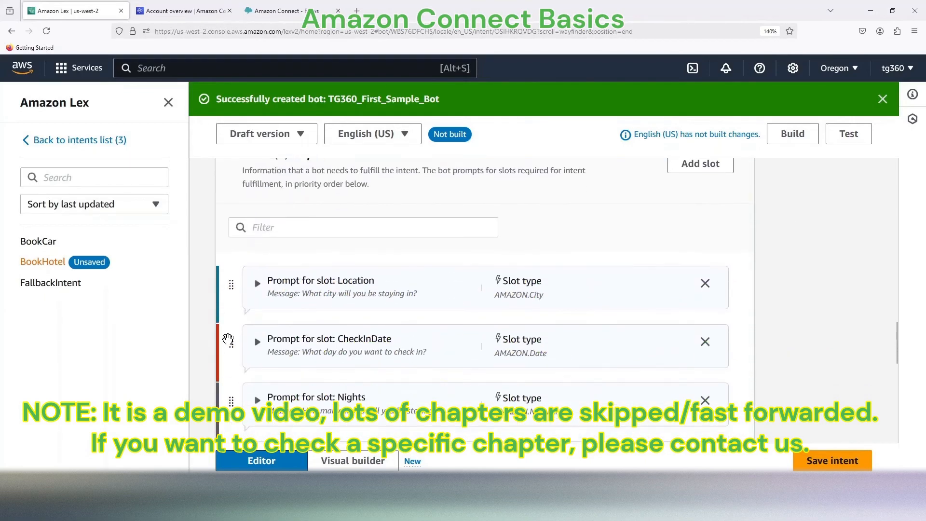
scroll(227, 341, up, 2)
scroll(213, 308, up, 8)
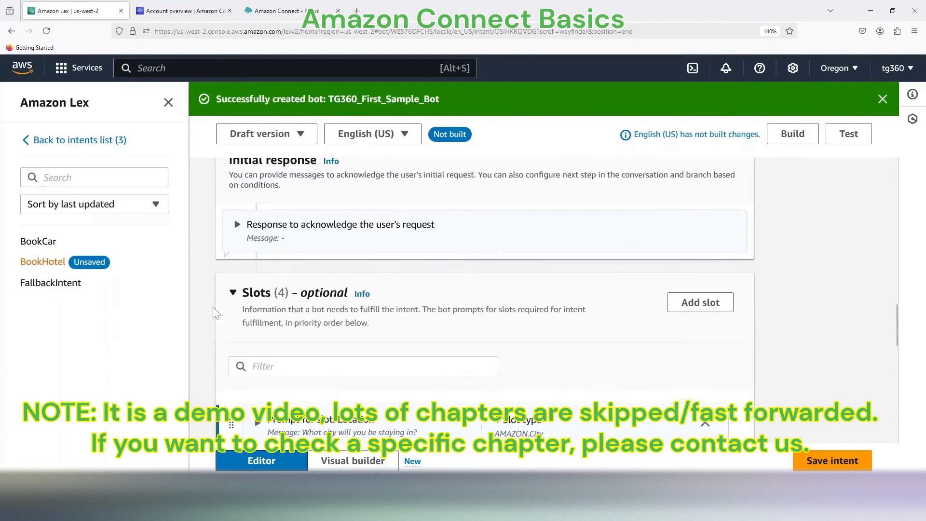
scroll(238, 297, up, 1)
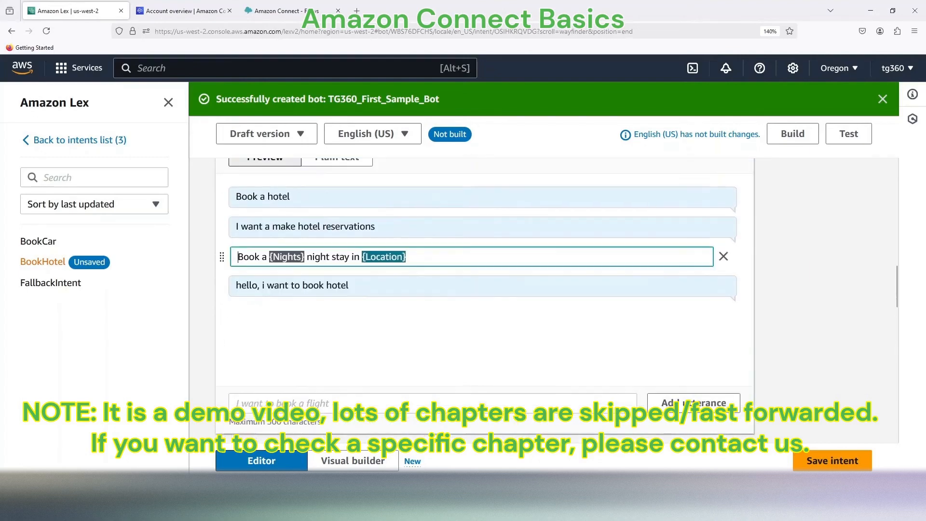
drag(238, 257, 407, 258)
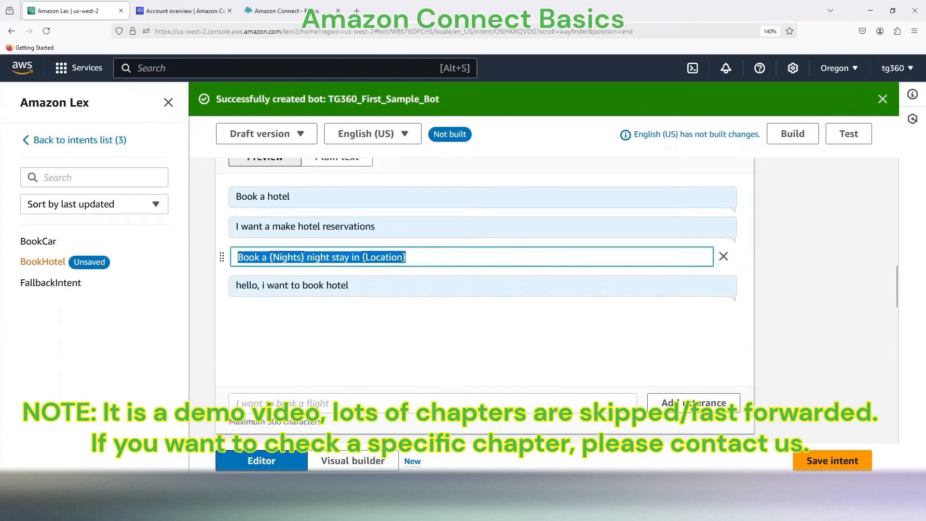
scroll(231, 289, up, 1)
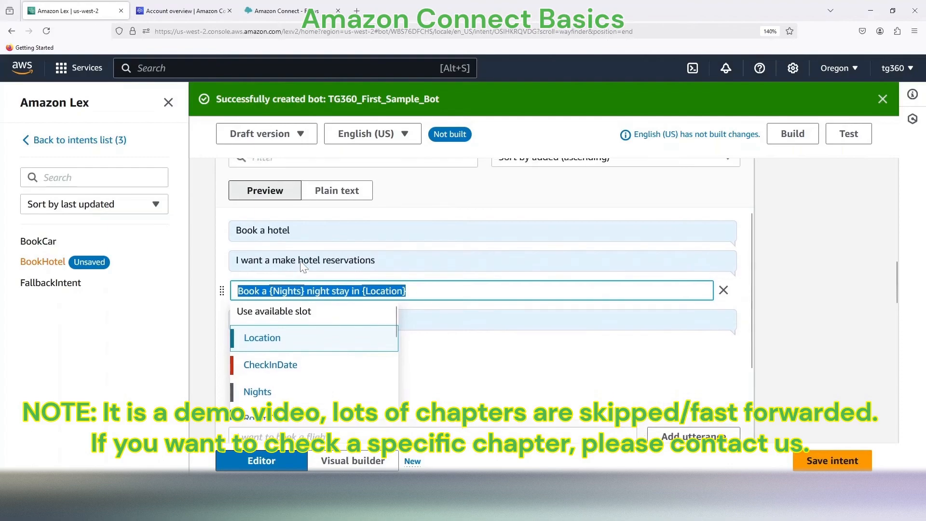
click(204, 292)
scroll(205, 292, down, 3)
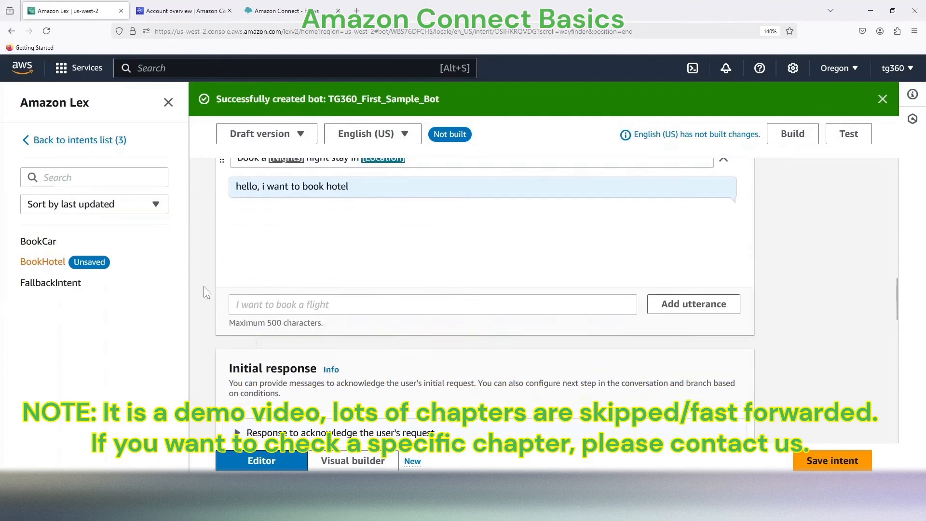
scroll(203, 285, down, 10)
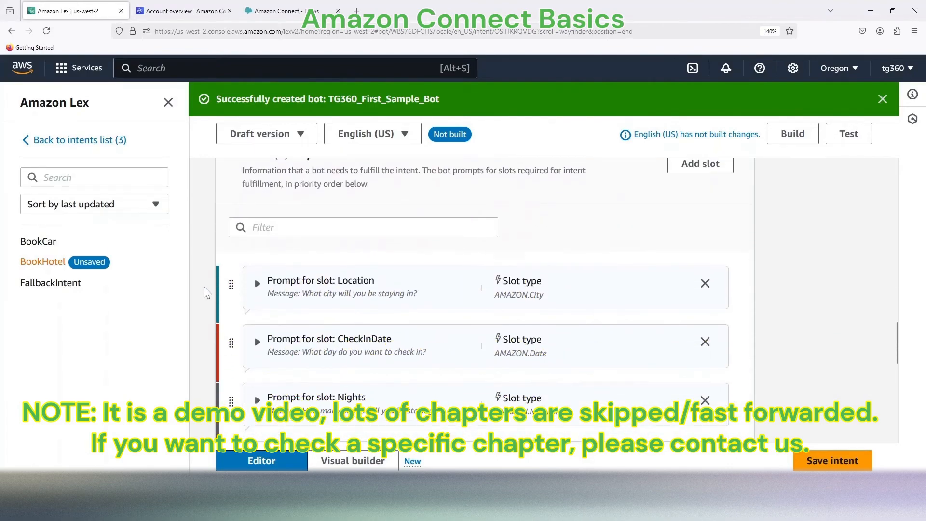
scroll(203, 286, down, 2)
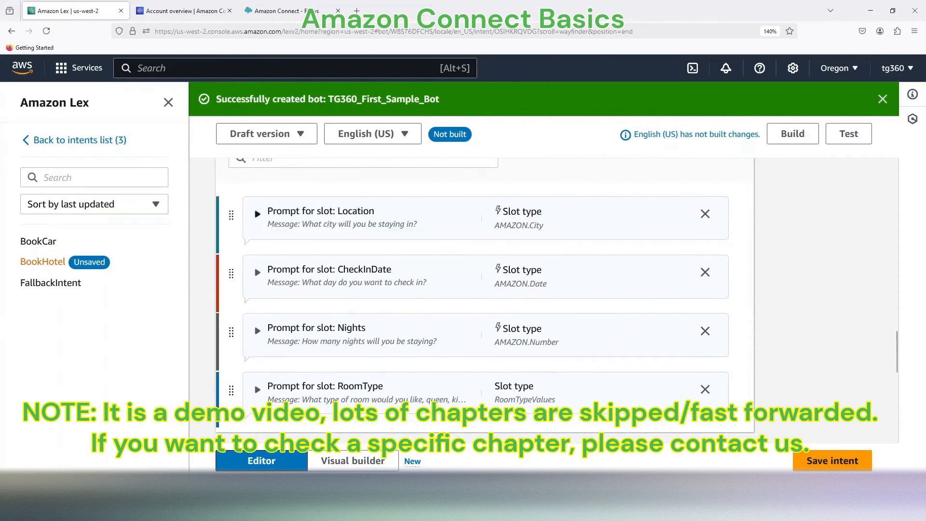
Step: Expand the Location slot prompt and review its settings alongside the Nights slot and the other slots
drag(337, 211, 386, 215)
scroll(356, 338, down, 4)
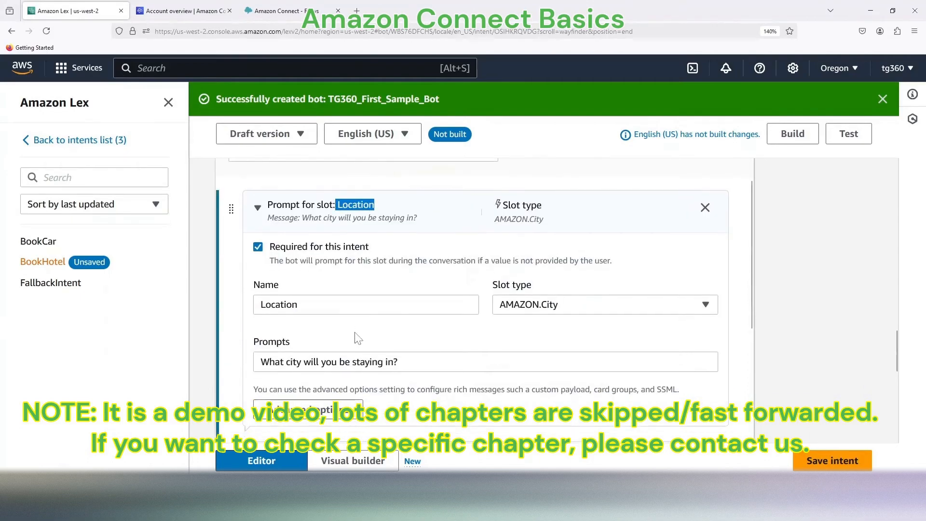
drag(340, 328, 376, 331)
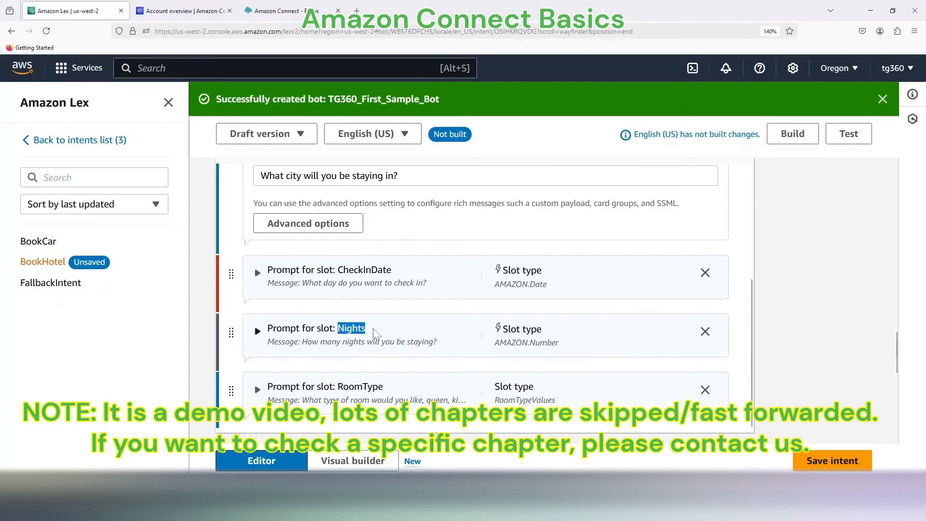
scroll(378, 329, down, 3)
scroll(378, 330, up, 5)
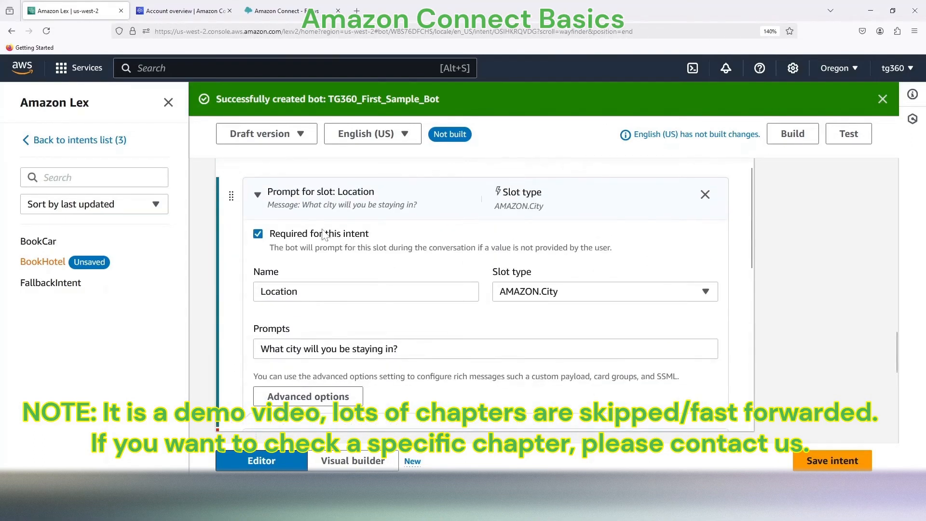
scroll(405, 277, up, 2)
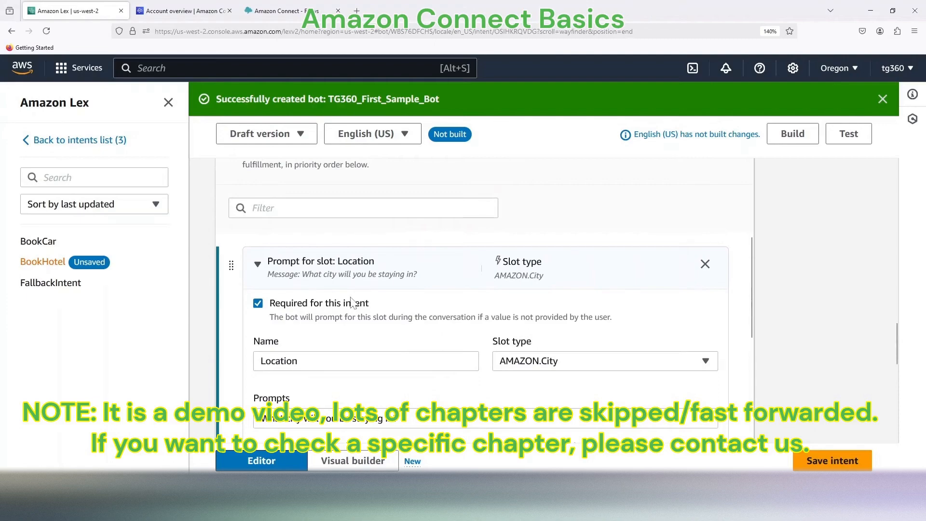
scroll(351, 302, down, 2)
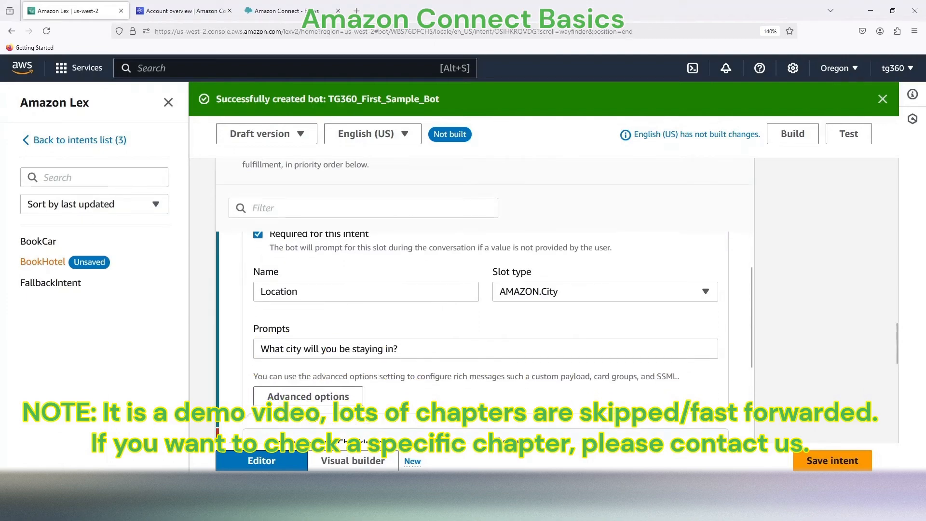
Step: Examine the Location slot's name and browse the custom and built-in slot types available for it, keeping AMAZON.City
drag(300, 292, 259, 292)
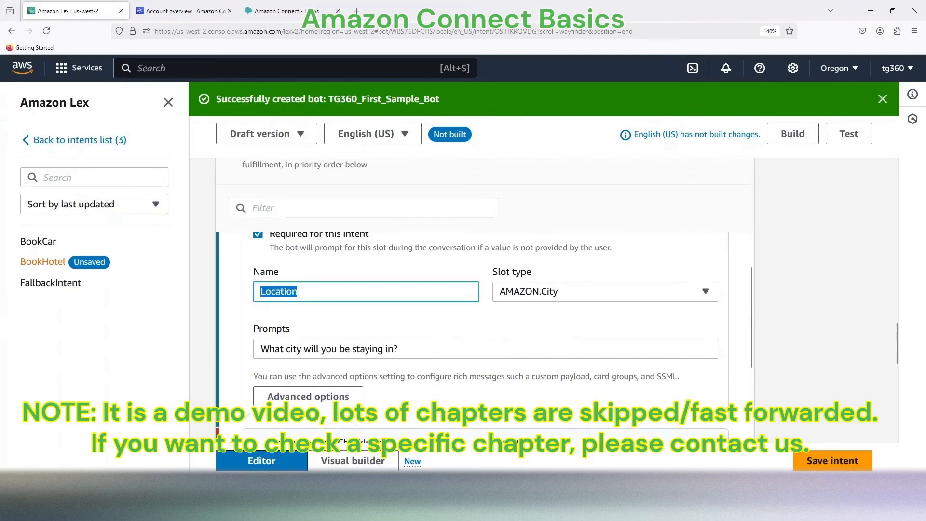
click(298, 292)
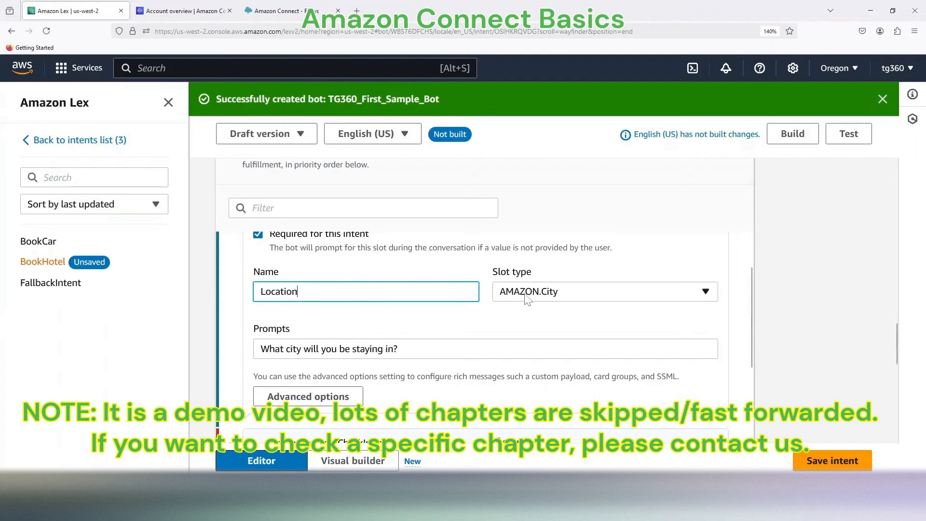
click(549, 298)
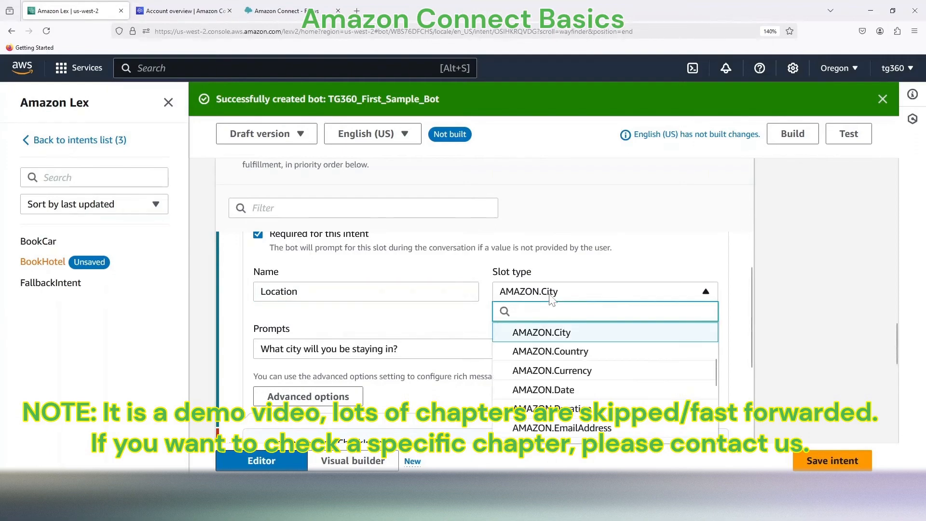
click(557, 276)
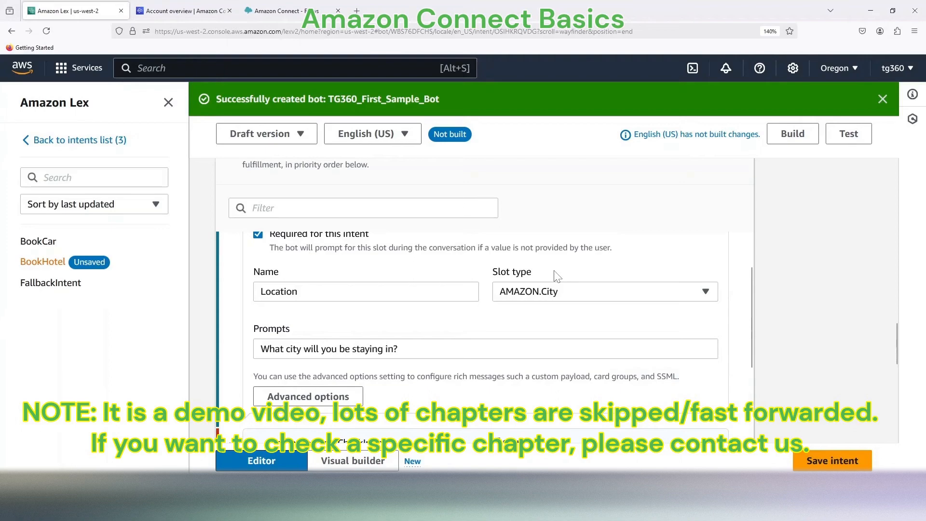
click(553, 297)
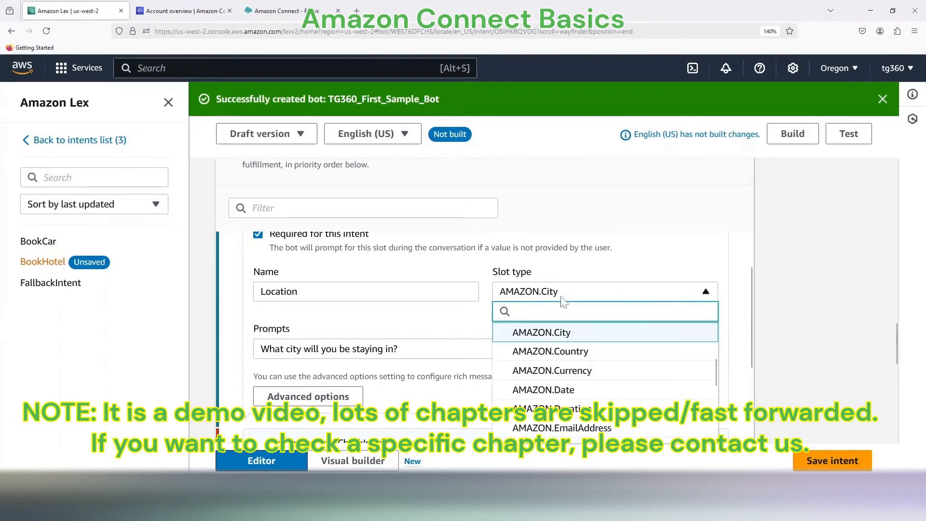
scroll(679, 381, down, 2)
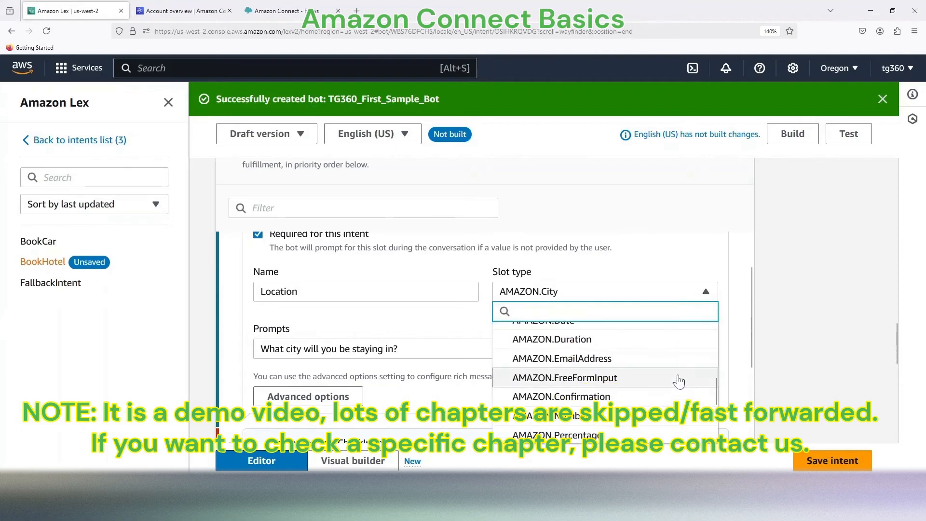
scroll(679, 382, down, 3)
scroll(679, 381, up, 5)
scroll(679, 381, up, 2)
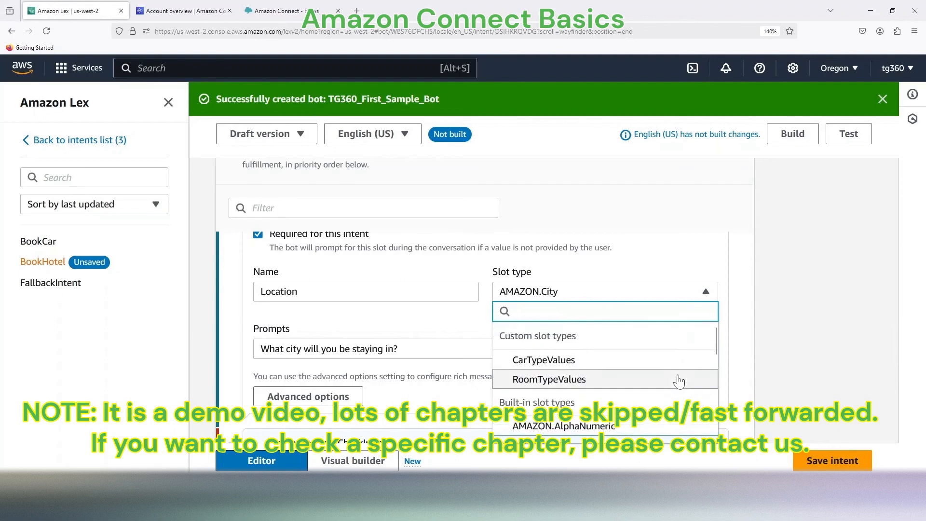
scroll(678, 378, down, 2)
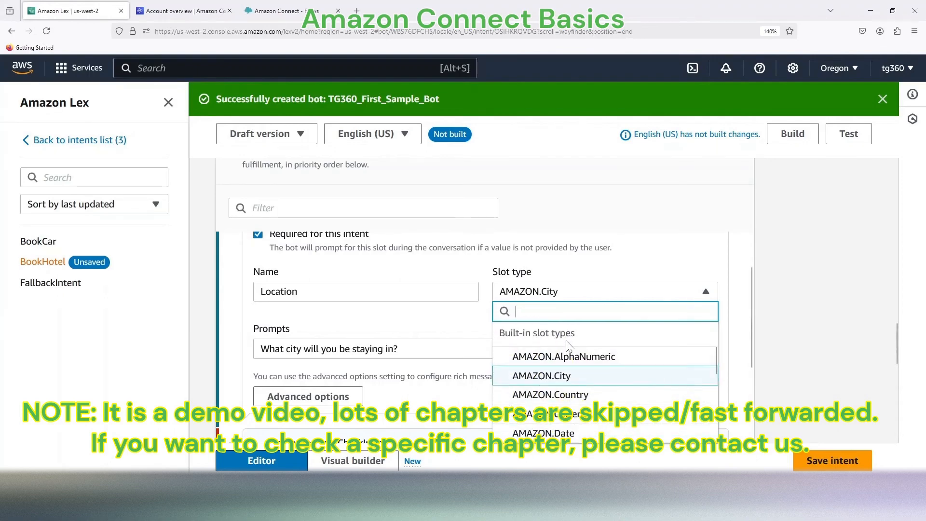
click(336, 315)
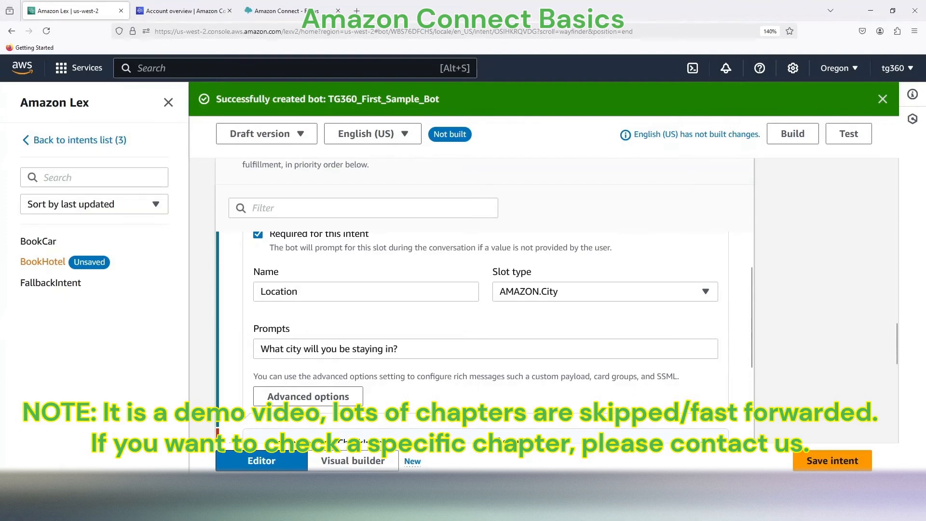
Step: Examine the prompt text of the BookHotel intent's Location slot
drag(261, 349, 397, 349)
click(398, 348)
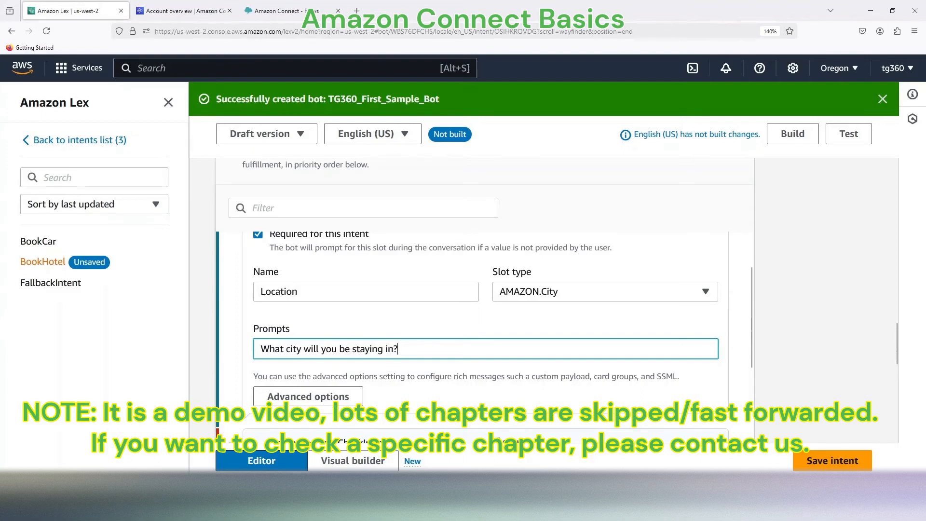
click(404, 333)
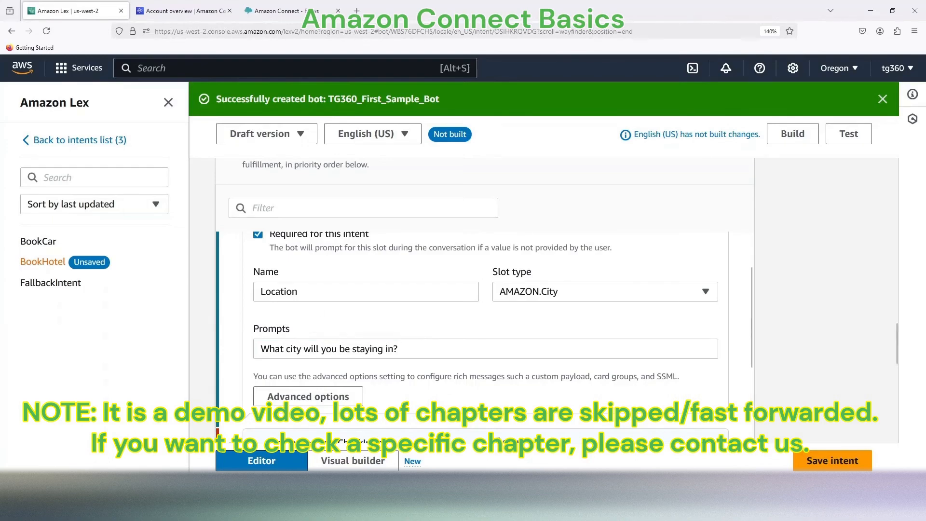
Step: Expand the CheckInDate slot prompt and review its prompt text and slot name
scroll(408, 338, down, 3)
scroll(414, 347, up, 2)
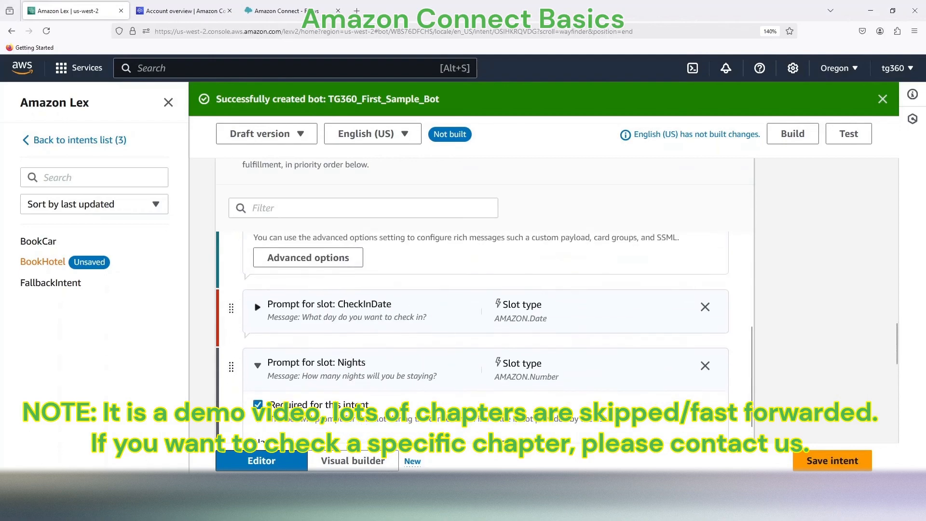
click(403, 328)
scroll(395, 289, down, 3)
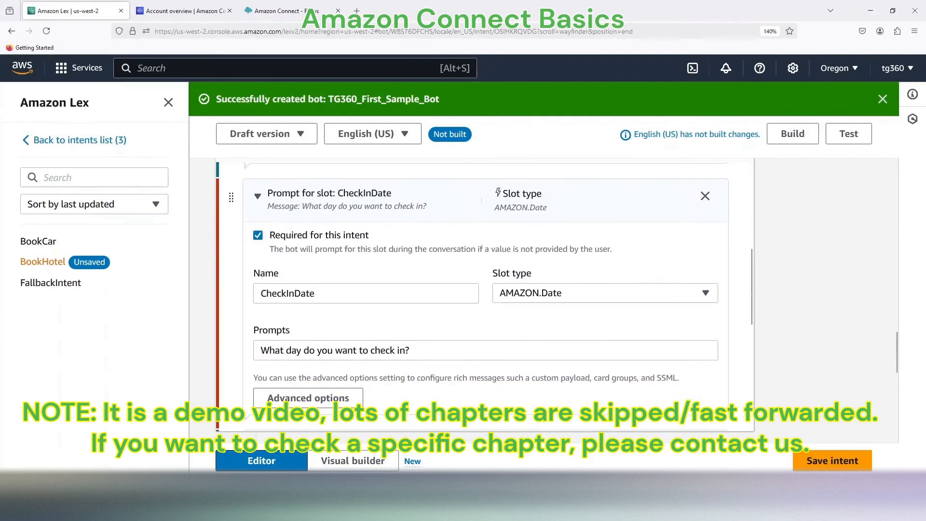
drag(418, 351, 260, 351)
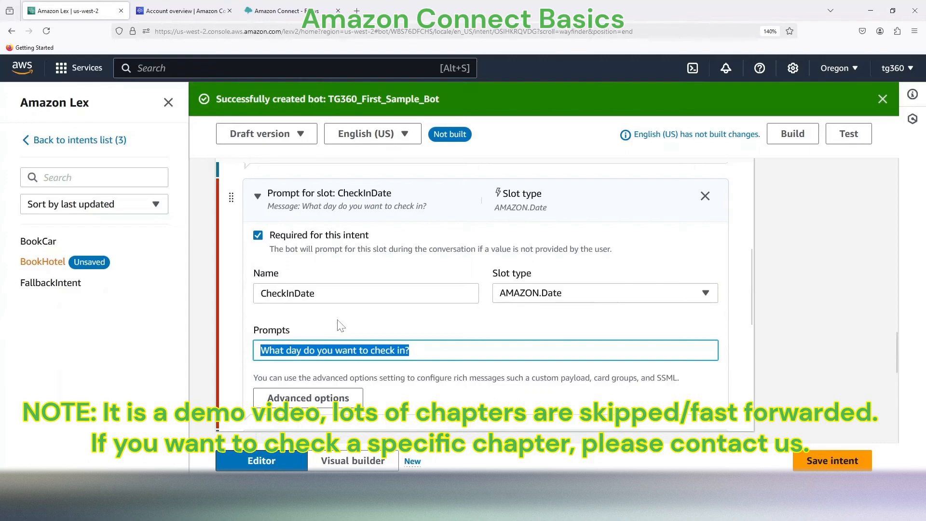
drag(316, 293, 261, 294)
click(358, 324)
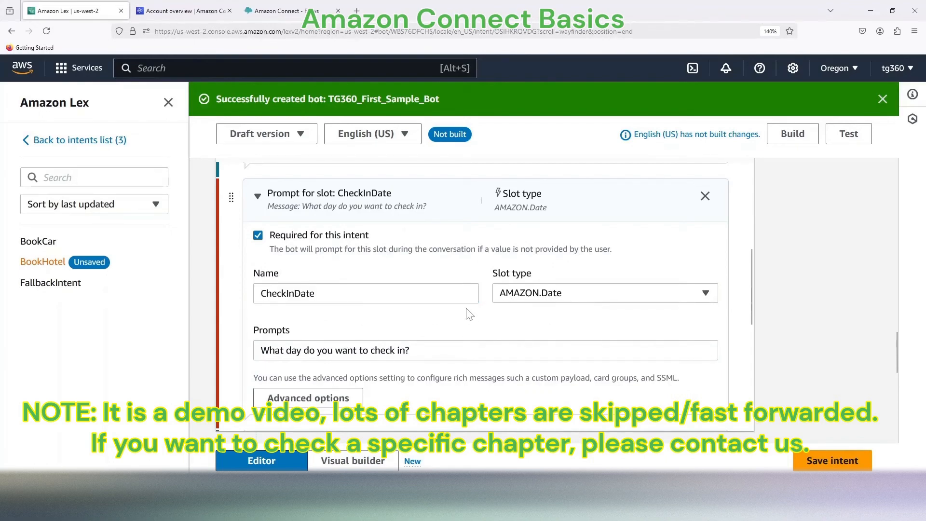
Step: Review the Nights slot's name, slot type and prompt in the BookHotel intent
scroll(468, 311, down, 3)
scroll(459, 318, down, 2)
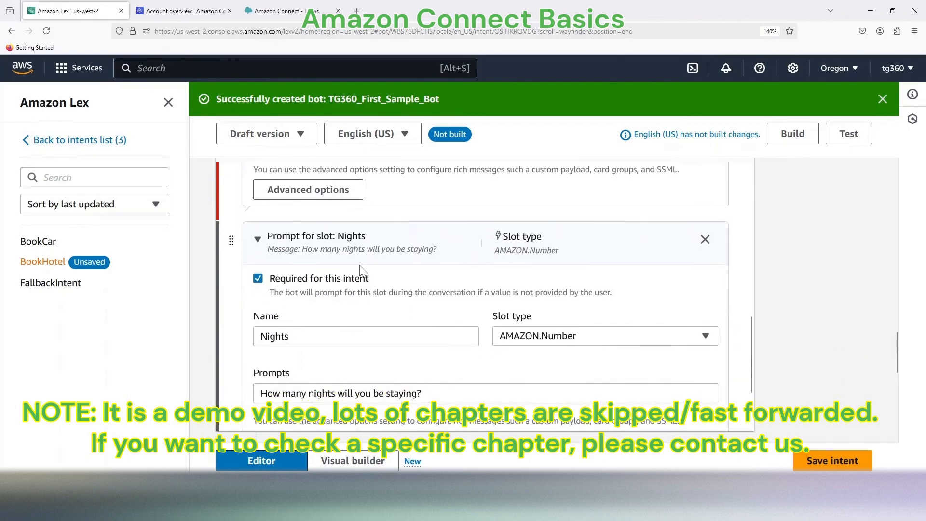
scroll(324, 316, down, 1)
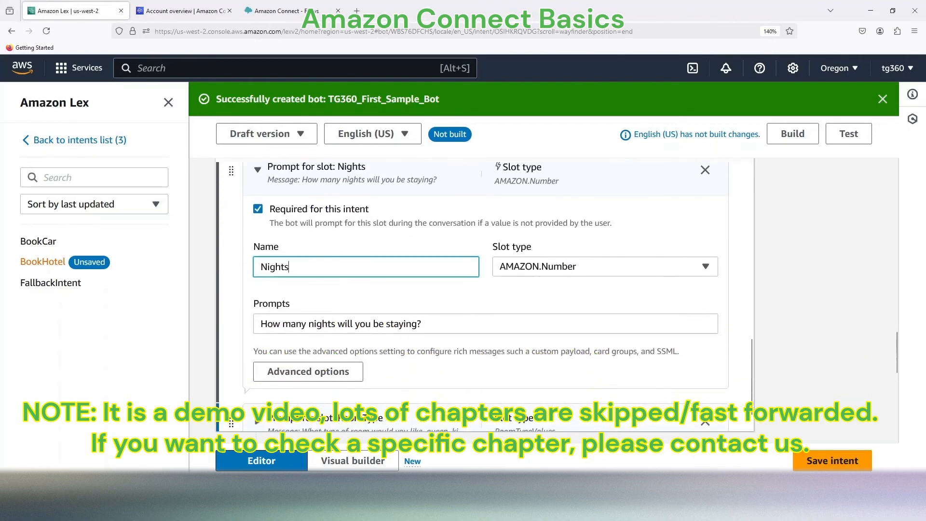
double_click(274, 266)
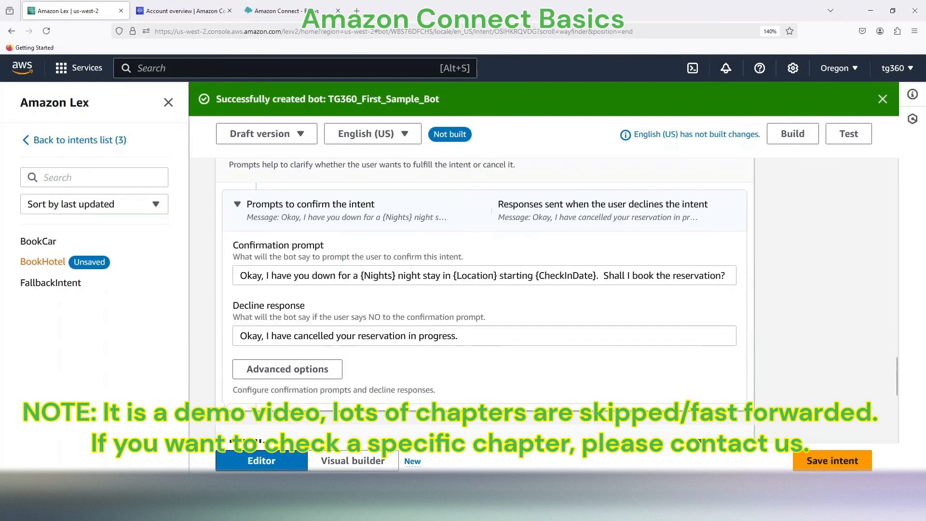
Step: Examine the BookHotel intent's confirmation prompt with its slot placeholders, along with the decline response
drag(240, 276, 500, 275)
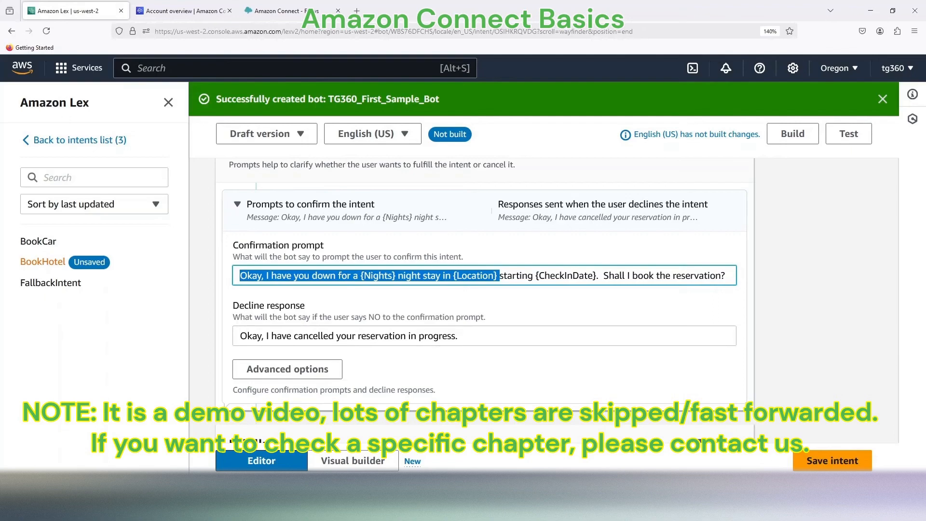
drag(500, 275, 597, 276)
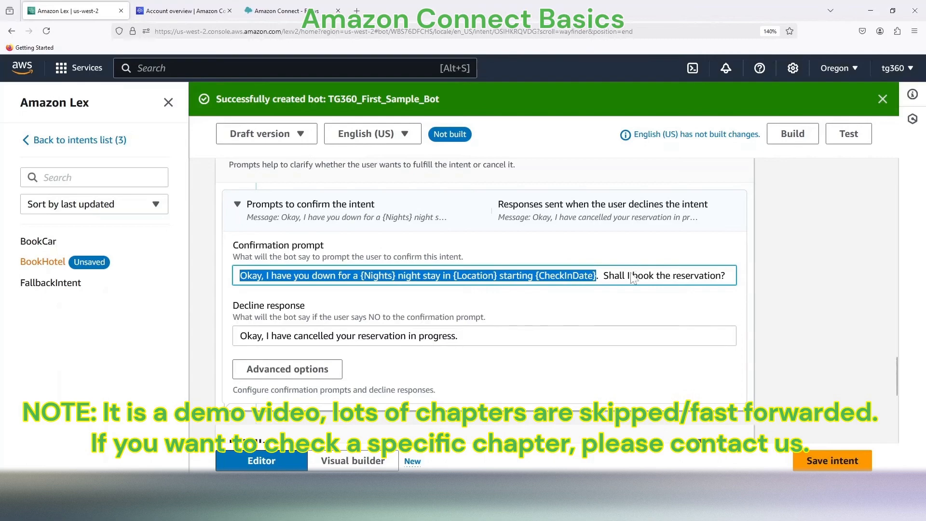
drag(603, 276, 725, 276)
scroll(733, 326, up, 2)
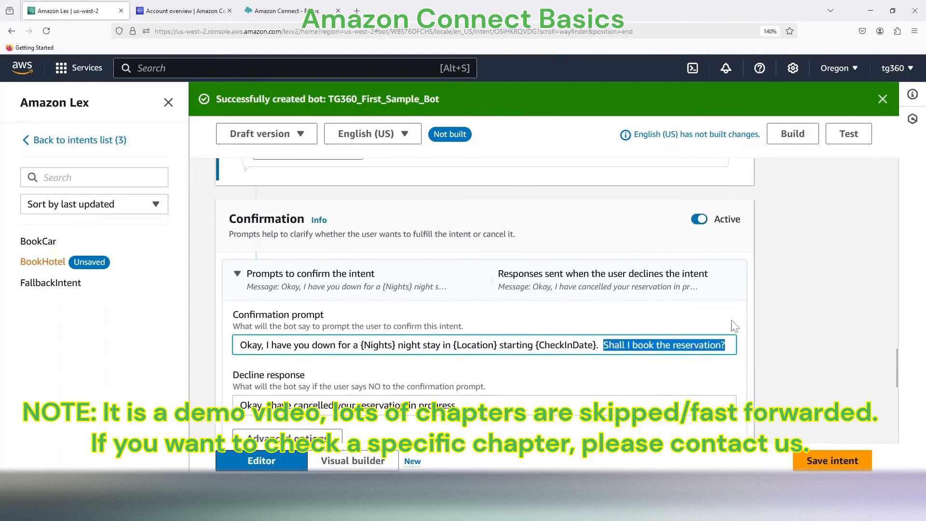
scroll(734, 326, down, 2)
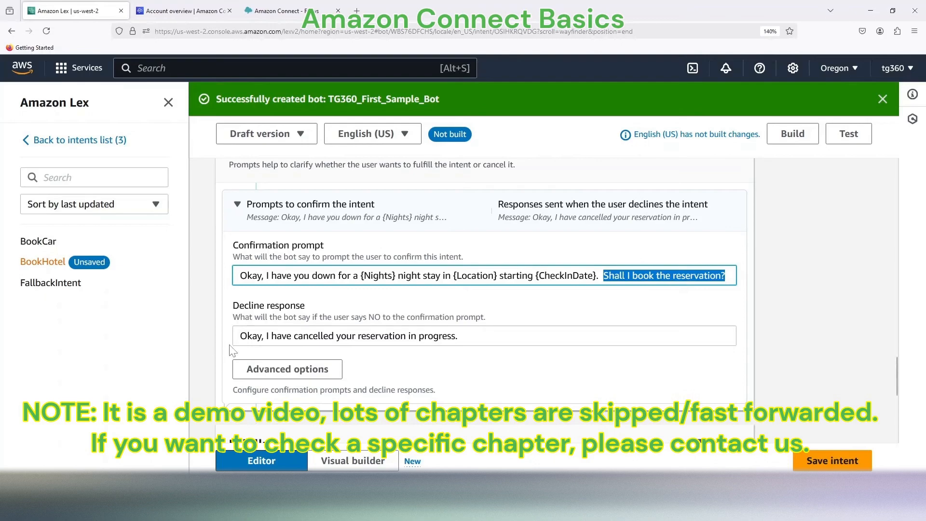
drag(239, 337, 458, 336)
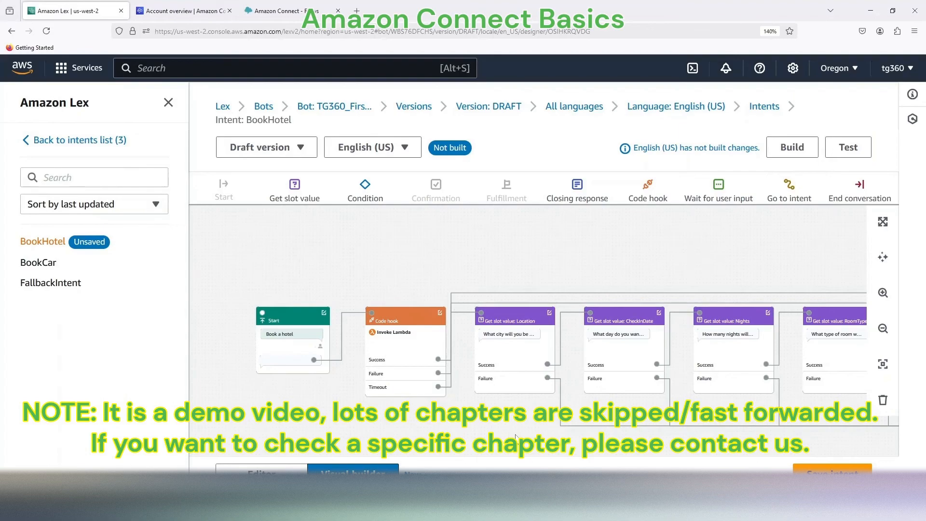
Step: Examine the BookHotel conversation flow in the visual builder, from the Start block through the slot value blocks
drag(516, 427, 477, 385)
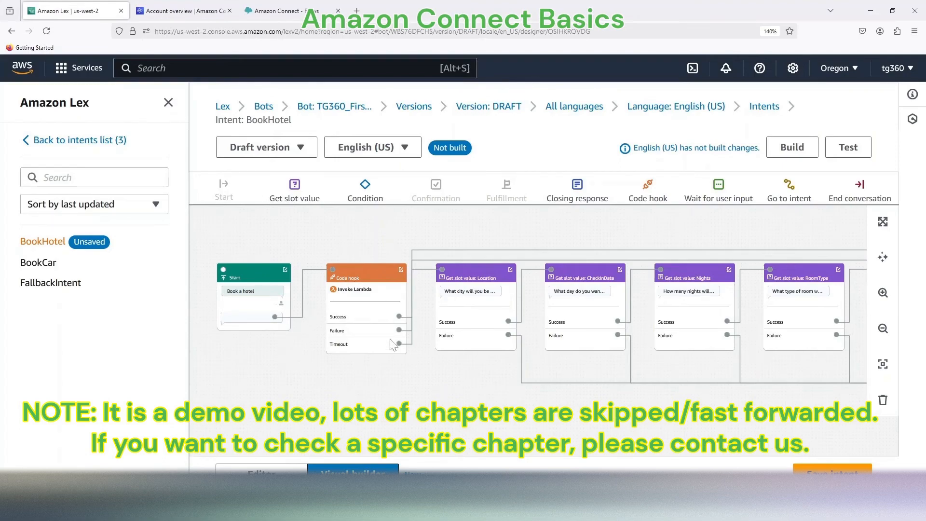
drag(407, 323, 303, 323)
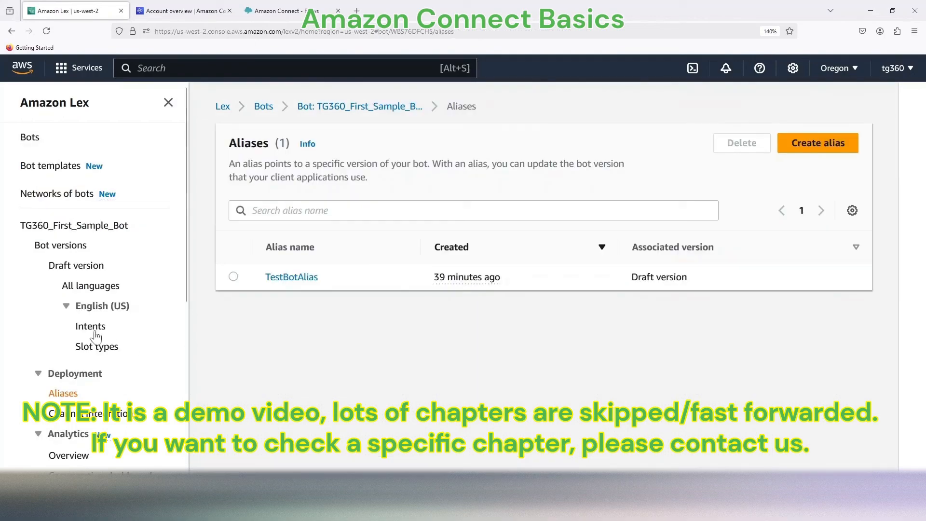
Step: Open the intents list of TG360_First_Sample_Bot and build its English (US) language
click(90, 328)
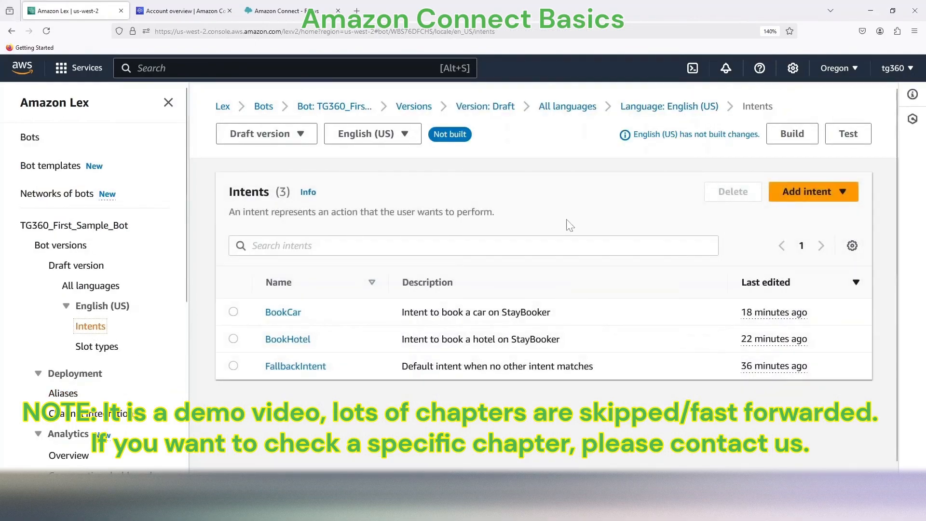
click(791, 137)
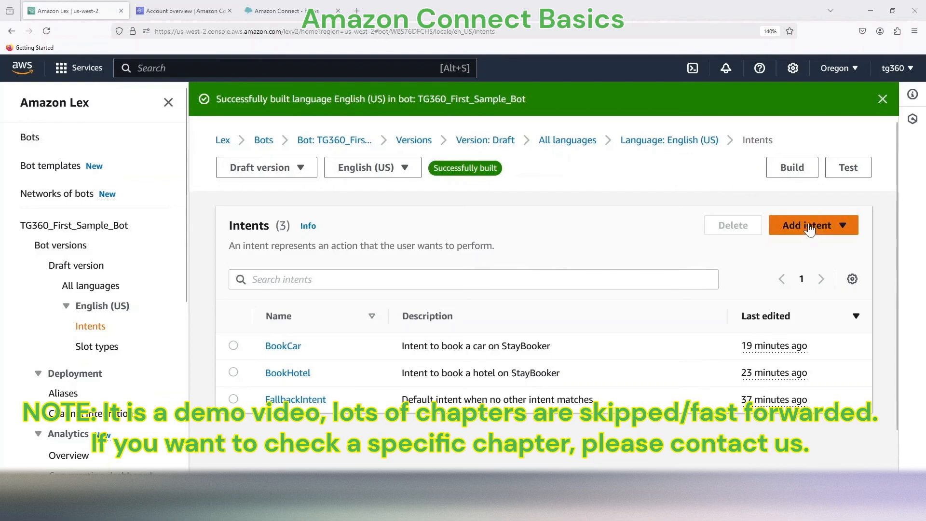
Step: Start a test chat with the draft bot version and send the message "i want to book hotel"
click(849, 174)
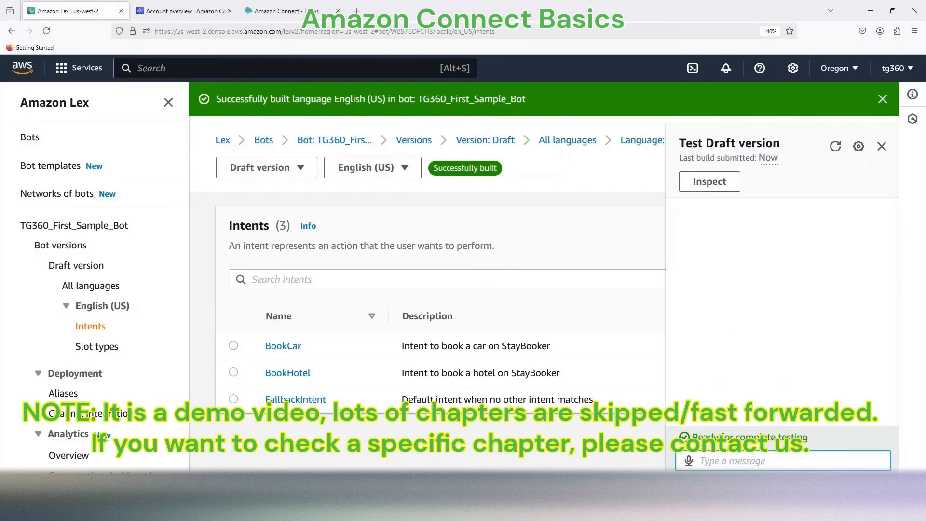
text(i want to book hotel)
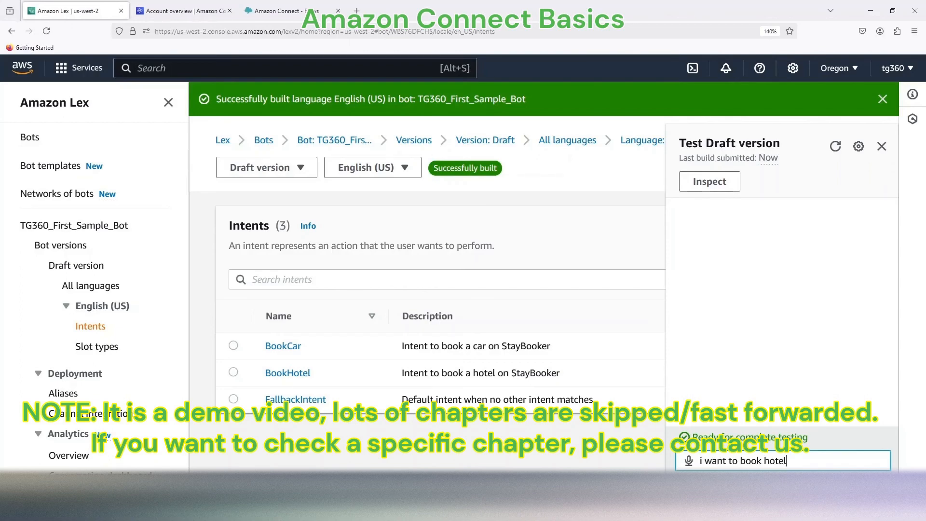
key(Return)
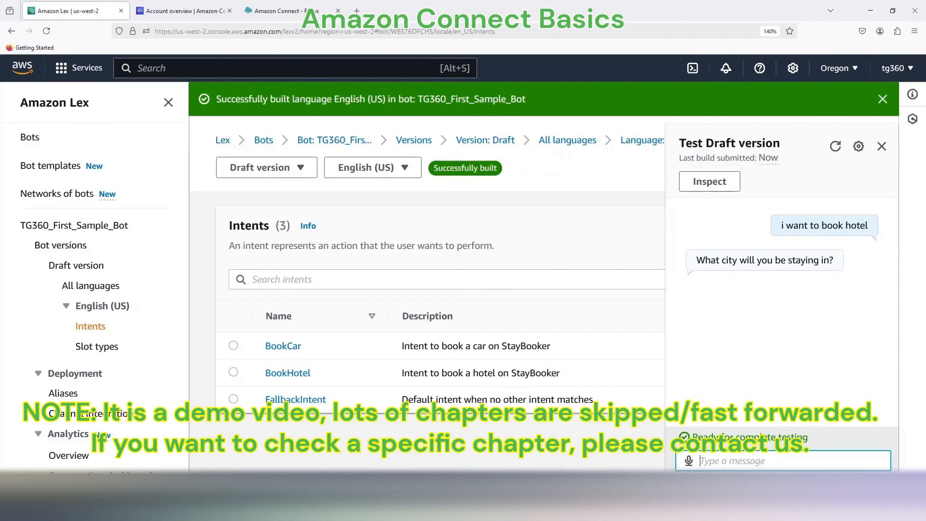
Step: Answer the bot's city question with "london" and its check-in day question with "today"
text(london)
key(Return)
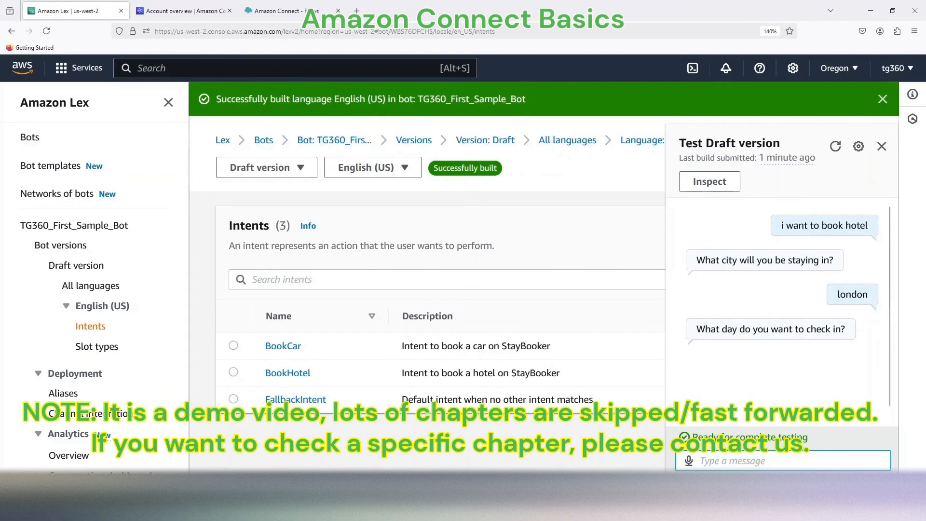
text(tod)
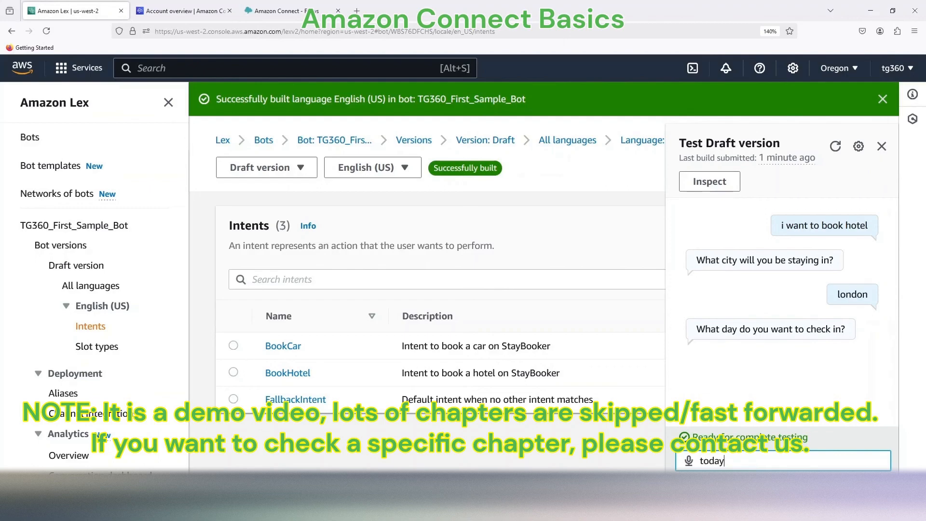
text(ay)
key(Return)
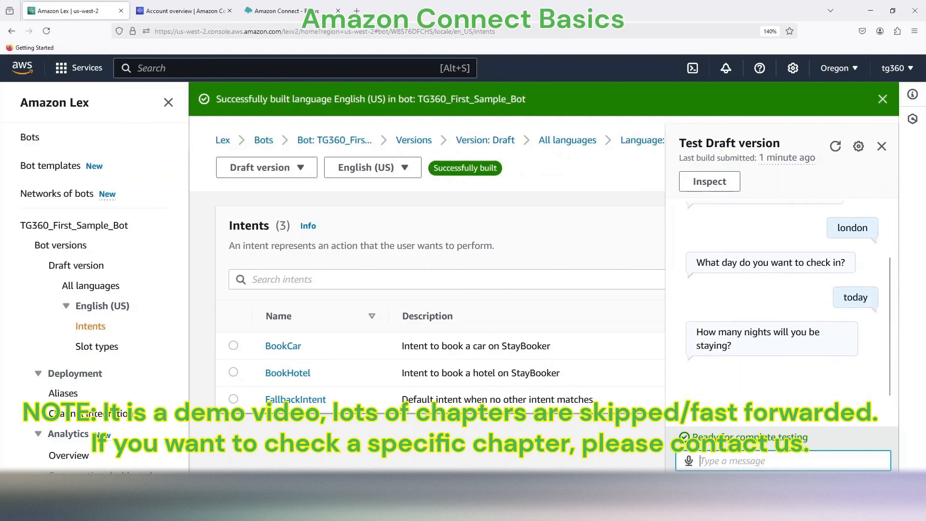
Step: Answer the bot's number-of-nights question with "5" and its room type question with "king"
text(5)
key(Return)
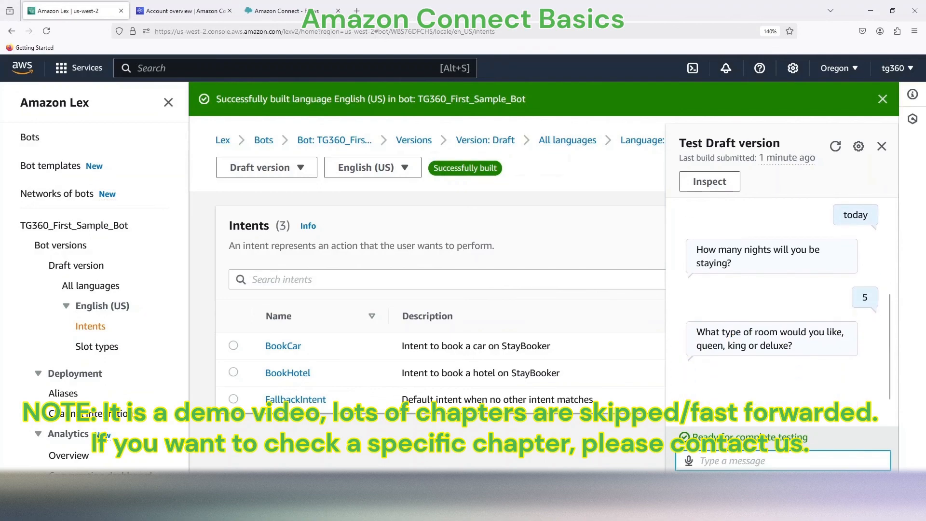
text(king)
key(Return)
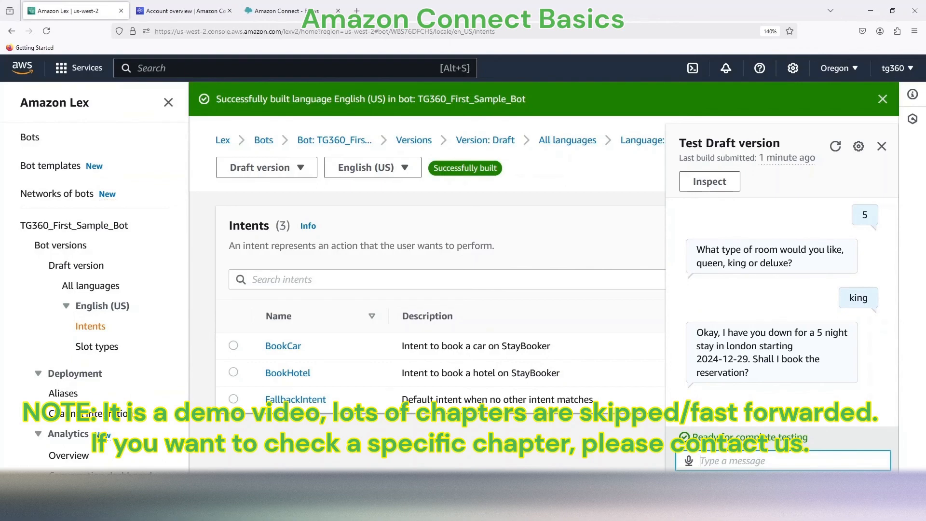
Step: Confirm the hotel reservation in the draft bot's test chat with "yes" and inspect the conversation's intent and slot summary
text(yes)
key(Return)
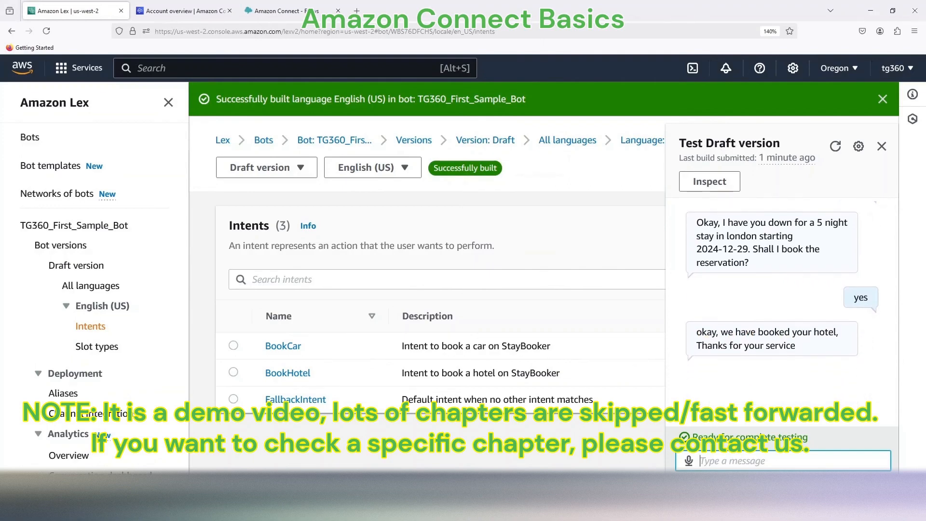
click(820, 197)
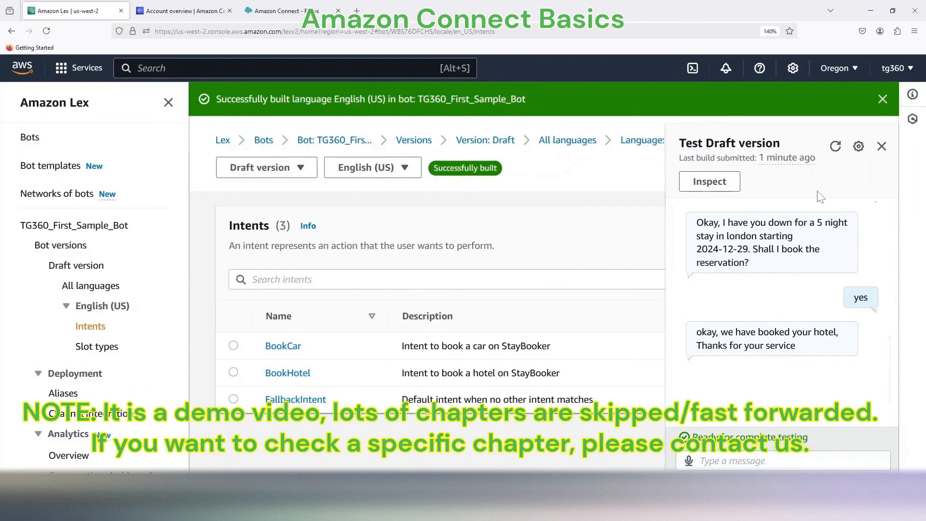
click(714, 186)
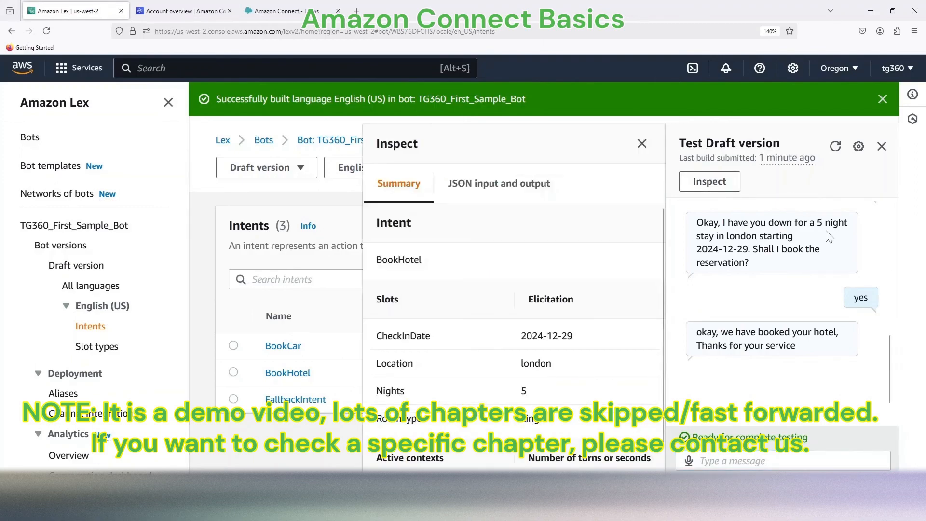
scroll(532, 271, down, 1)
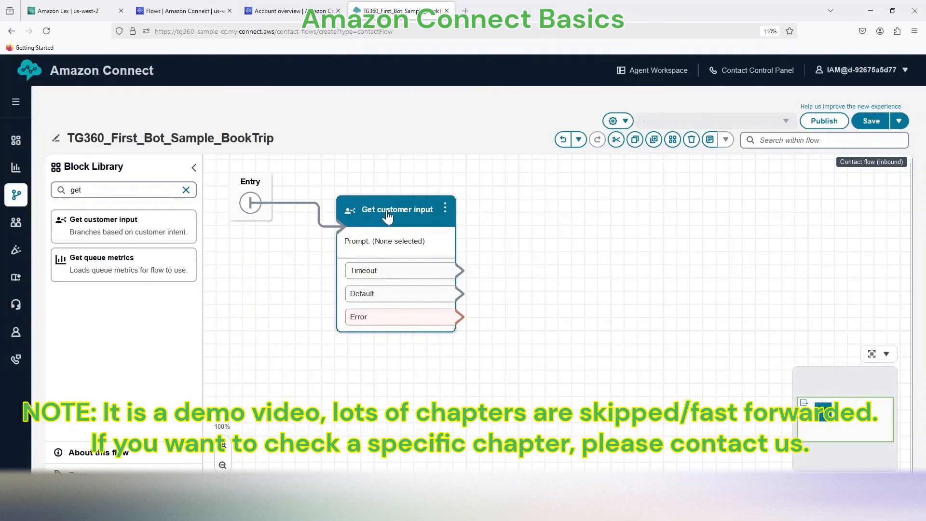
Step: Open the Get customer input block's properties in the TG360_First_Bot_Sample_BookTrip flow and name the block "Bot"
click(394, 259)
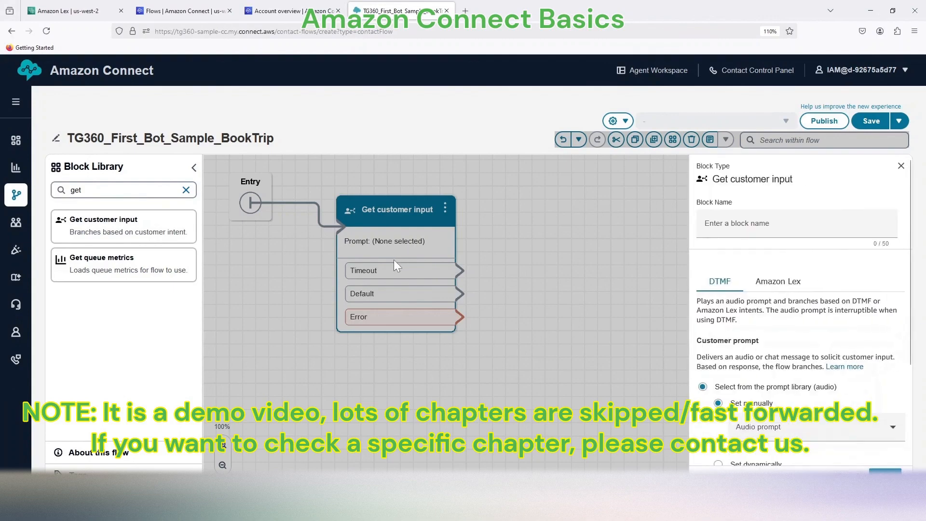
click(742, 229)
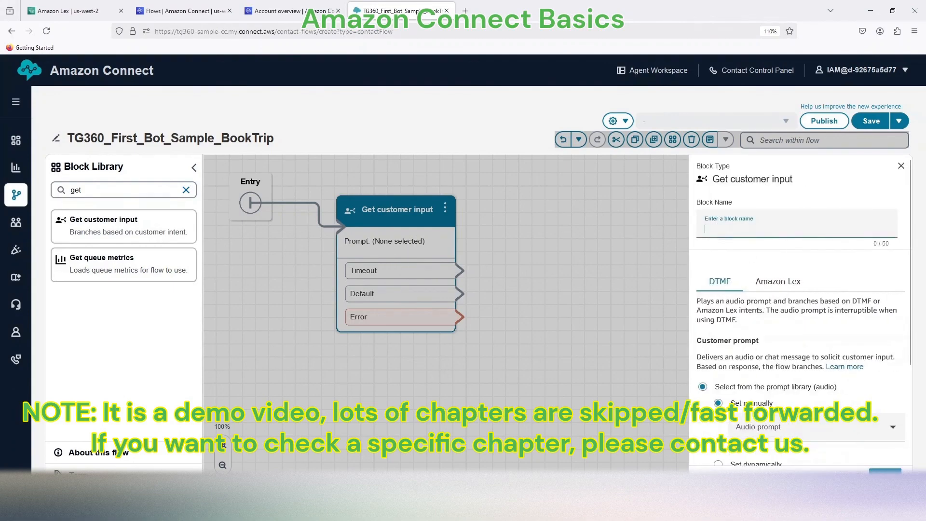
text(Bot)
Step: Make the block use Amazon Lex with the bot TG360_First_Sample_Bot (US West: Oregon) and the alias TestBotAlias
click(778, 282)
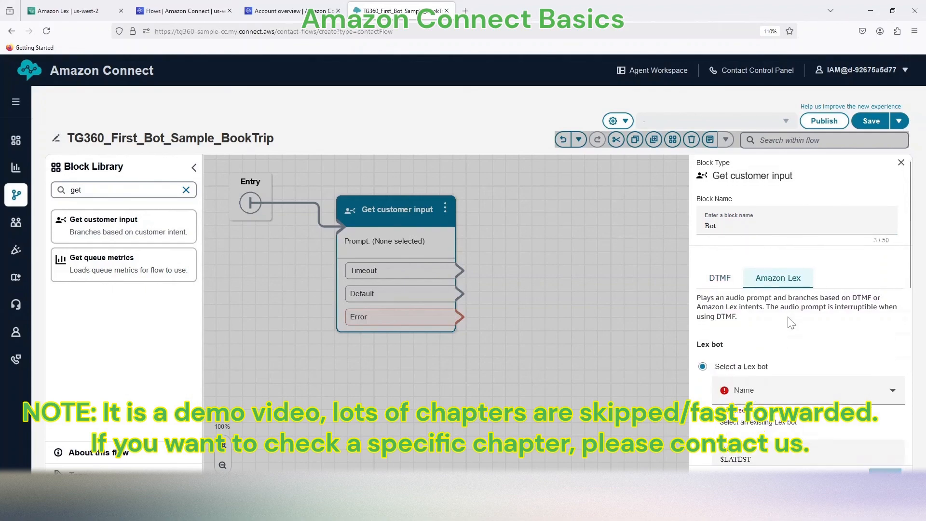
scroll(785, 288, down, 3)
click(766, 285)
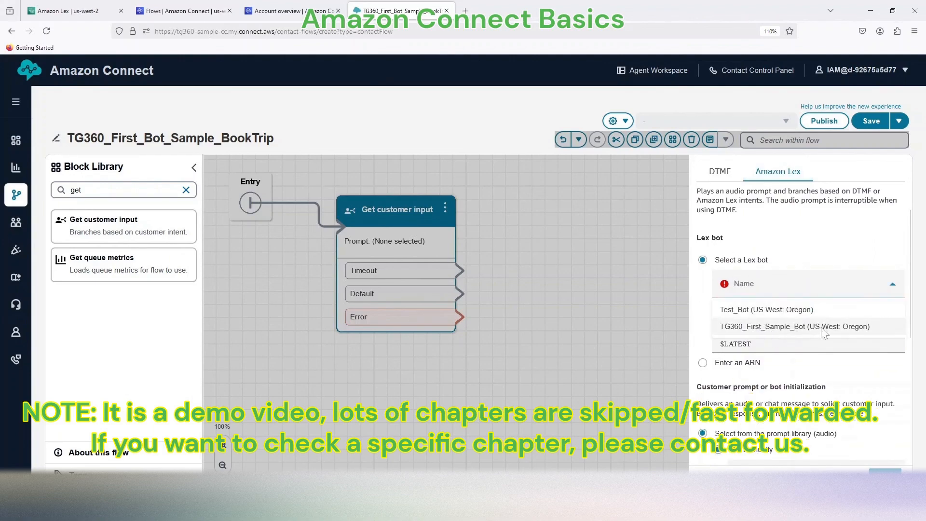
click(820, 328)
click(770, 340)
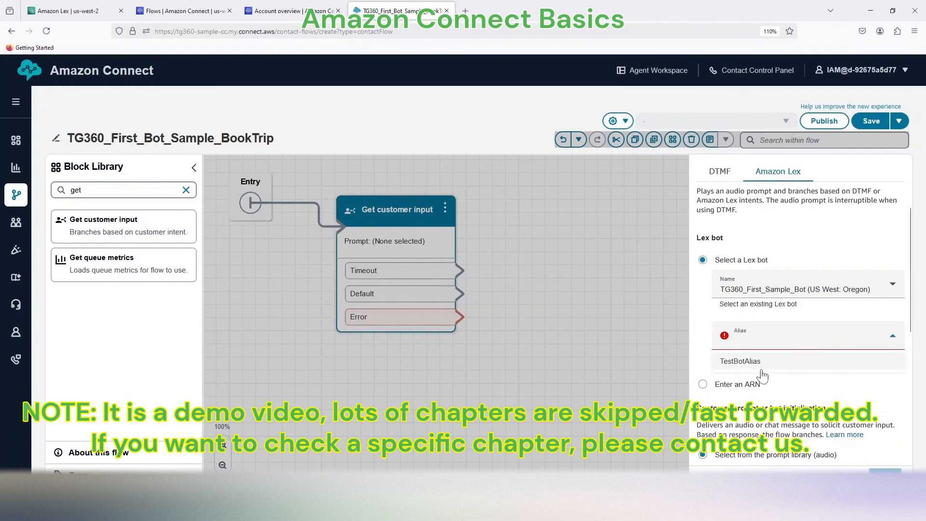
click(740, 361)
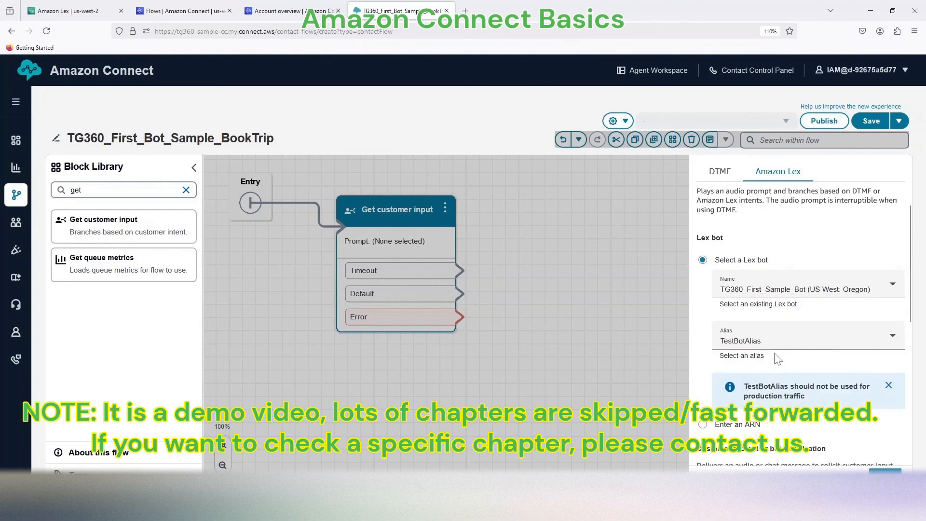
Step: Set the block's customer prompt to manually entered text-to-speech or chat text reading "Welcome to TG360 BookTrip"
scroll(763, 371, up, 3)
scroll(763, 370, down, 3)
scroll(766, 365, down, 8)
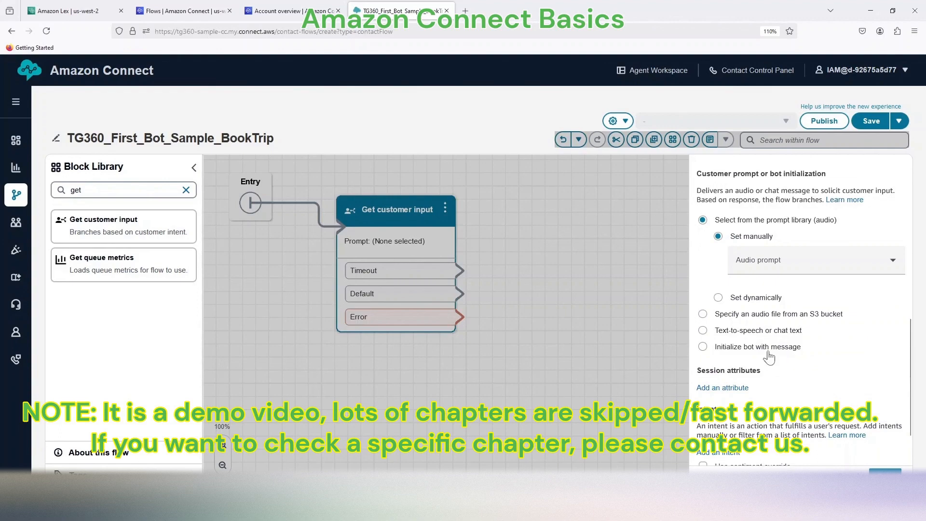
click(702, 330)
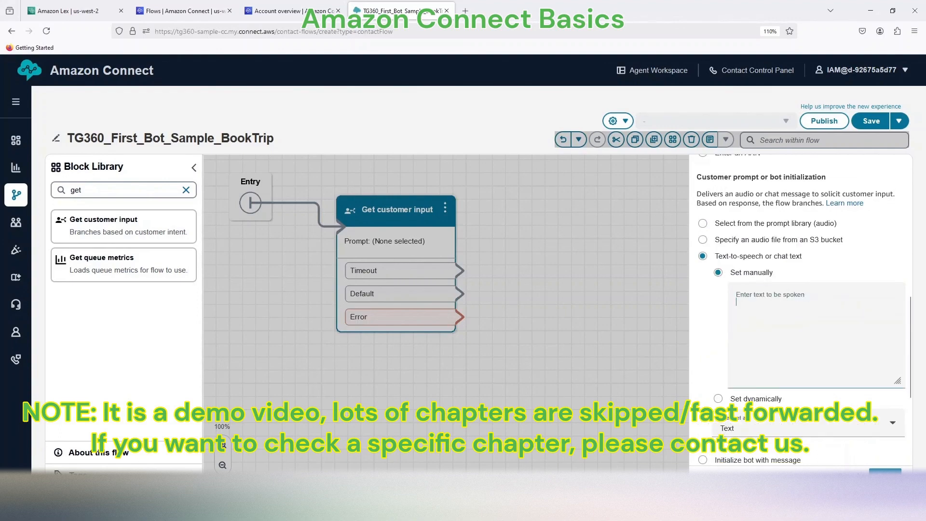
text(Welcome)
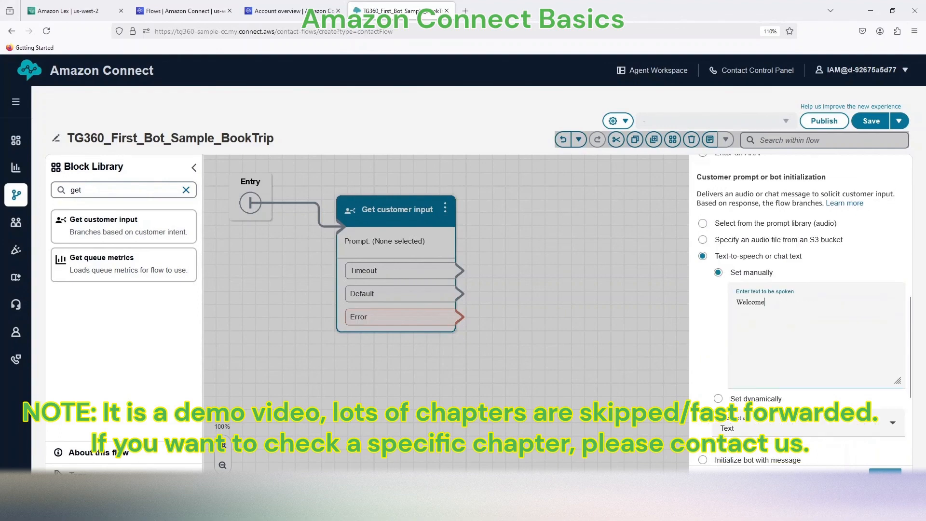
text( to TG360 BookTrip)
Step: Add an empty intent entry to the Intents section of the Get customer input block
scroll(753, 421, down, 2)
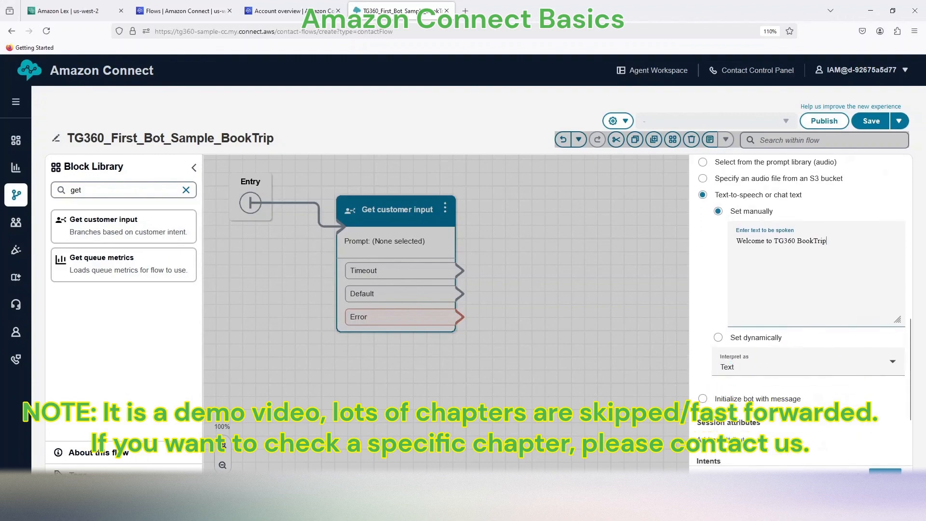
scroll(802, 358, down, 3)
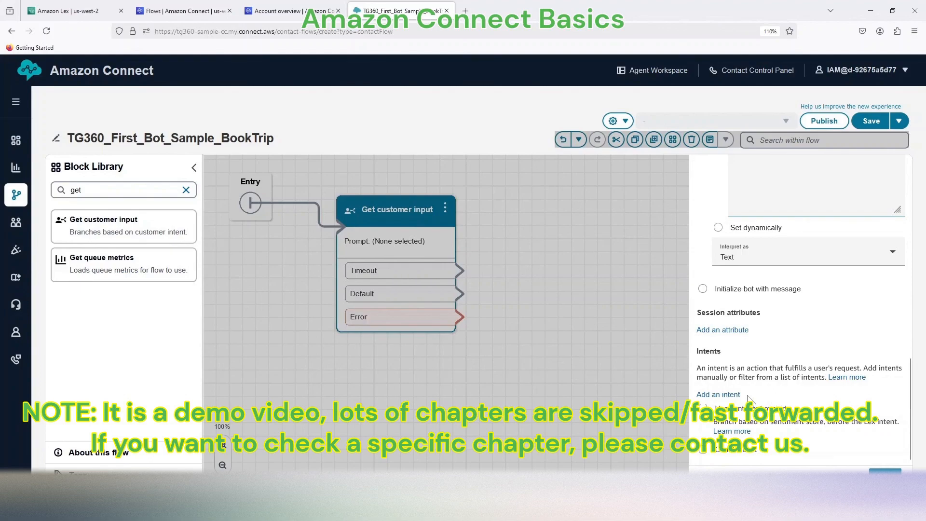
click(724, 394)
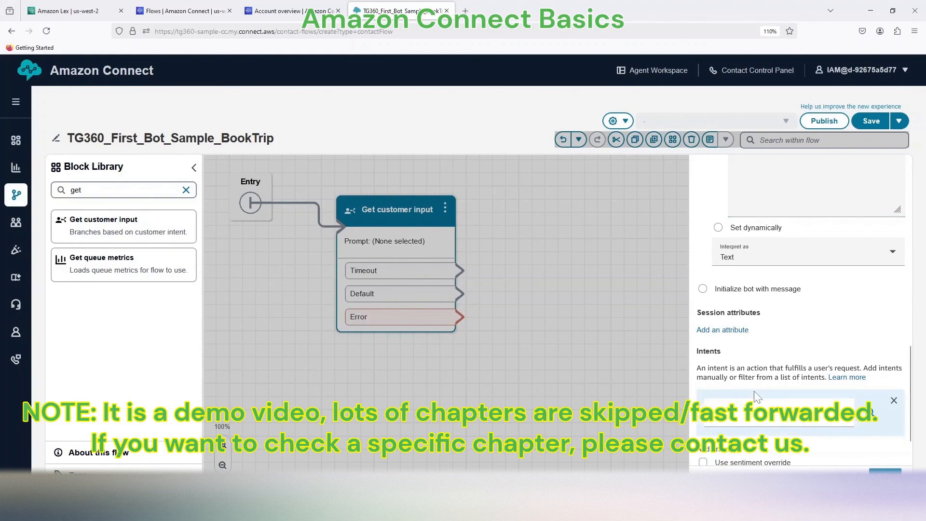
scroll(767, 386, down, 2)
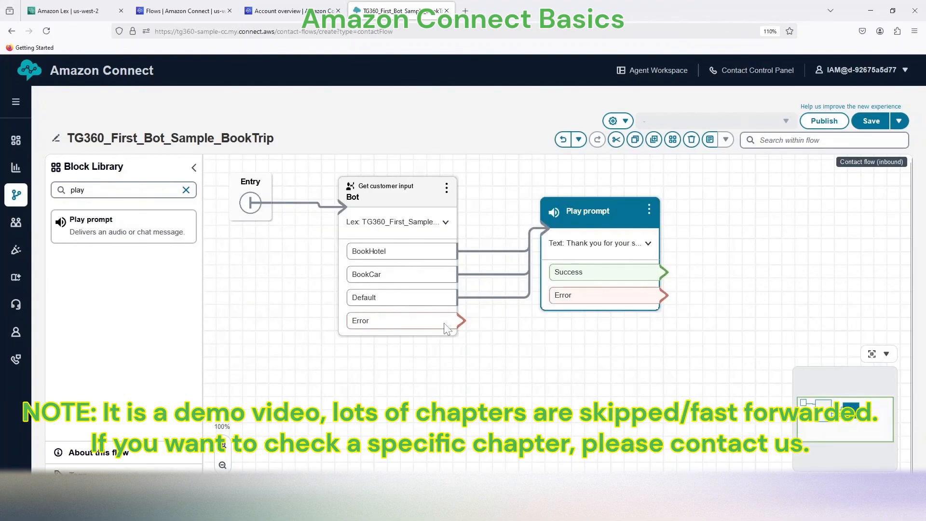
Step: Add a Disconnect block and connect the Bot block's Error branch and the Play prompt's Error and Success branches to it
double_click(77, 190)
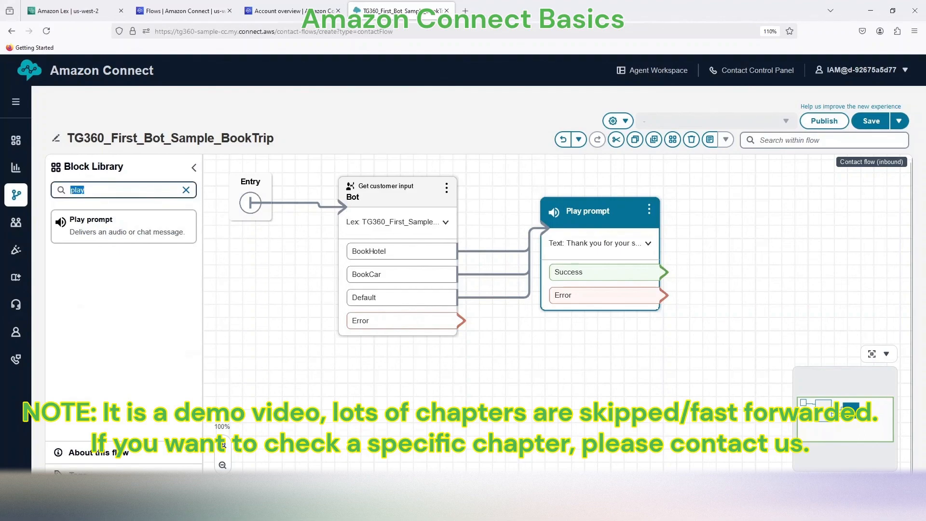
text(disc)
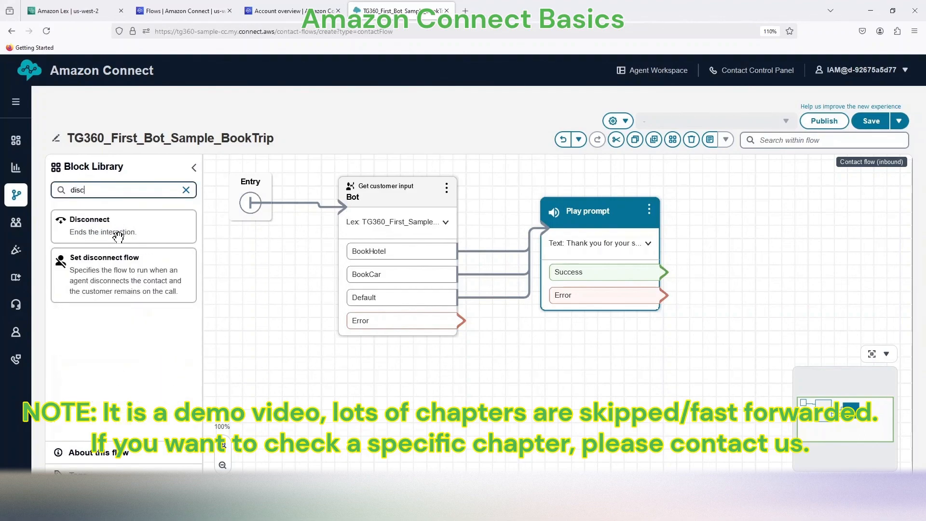
drag(94, 226, 683, 364)
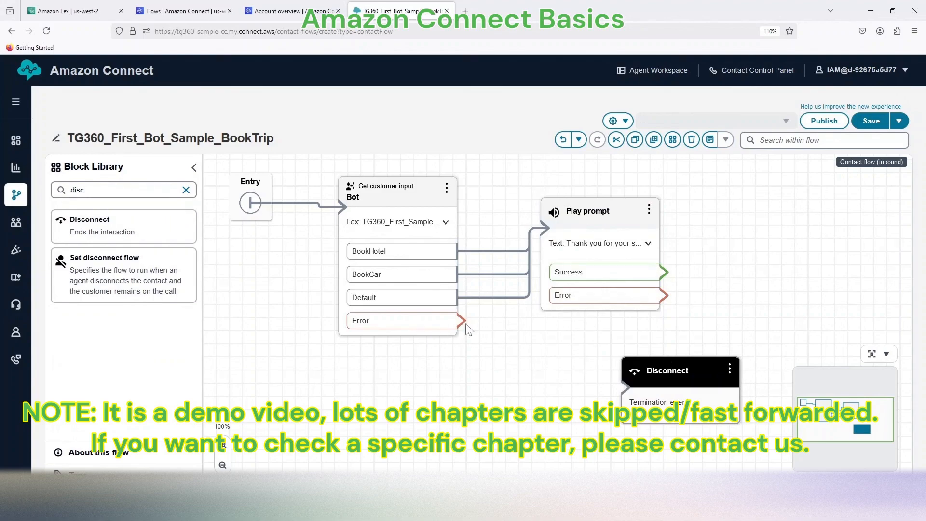
drag(461, 321, 627, 386)
drag(665, 295, 734, 378)
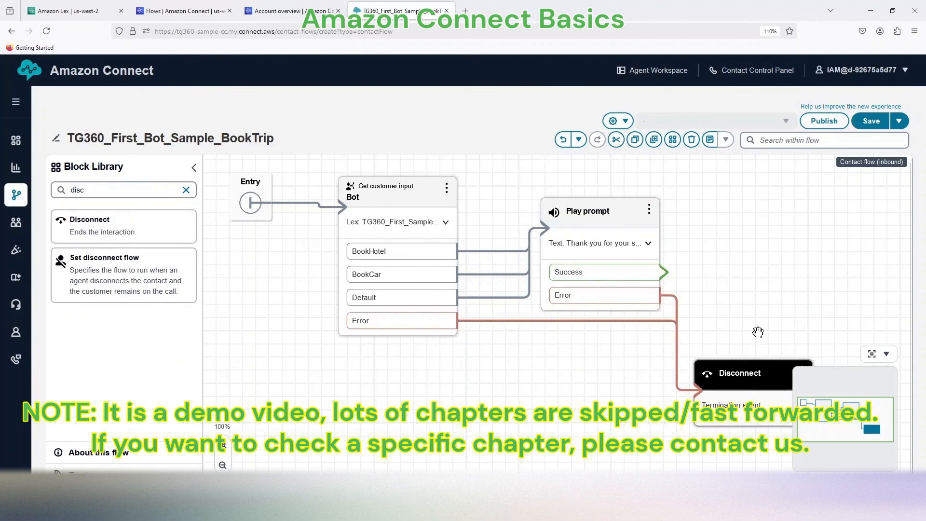
drag(663, 272, 689, 391)
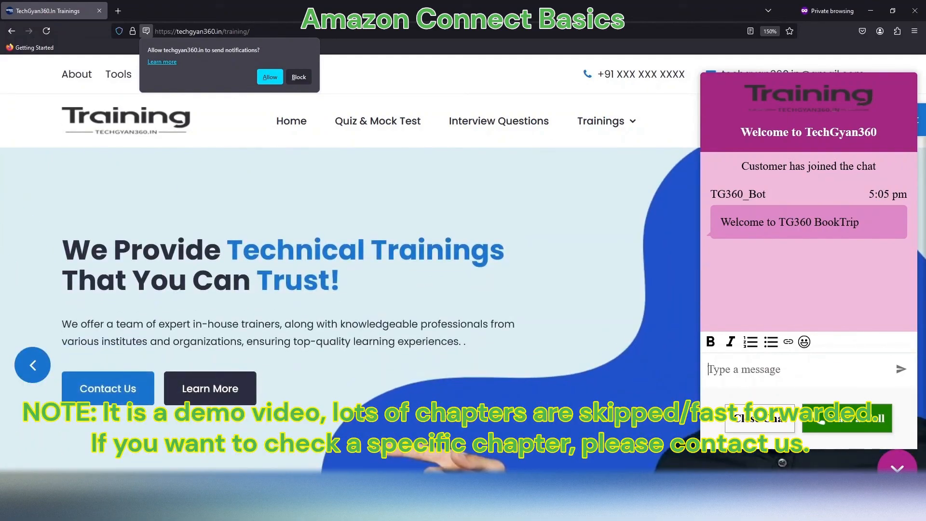
Step: In the TechGyan360 website chat, send "Book hotel", then answer the city question with "london" and the check-in day question with "today"
text(Book hotel)
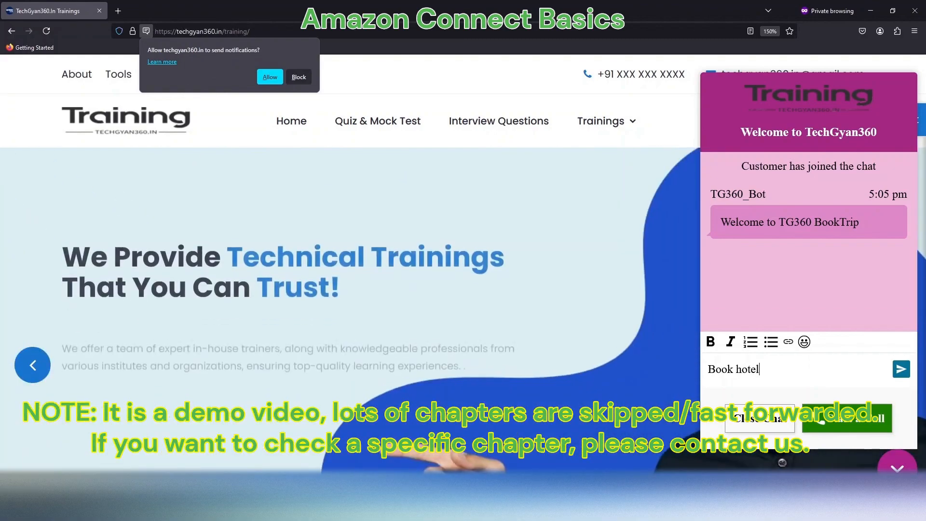
key(Return)
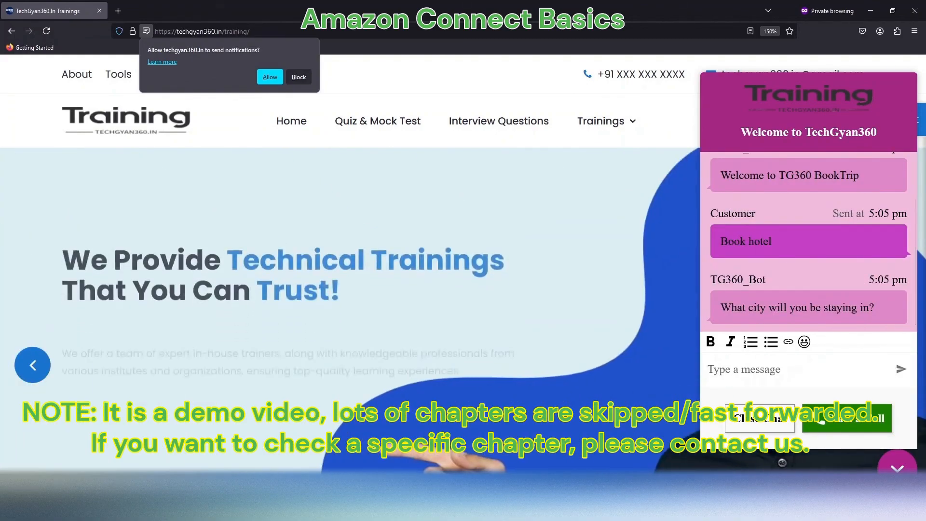
text(london)
key(Return)
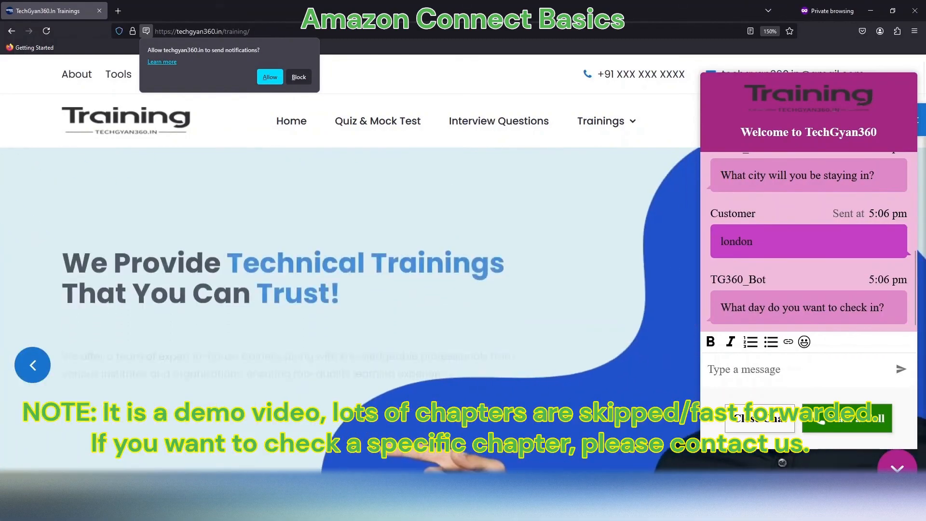
text(today)
key(Return)
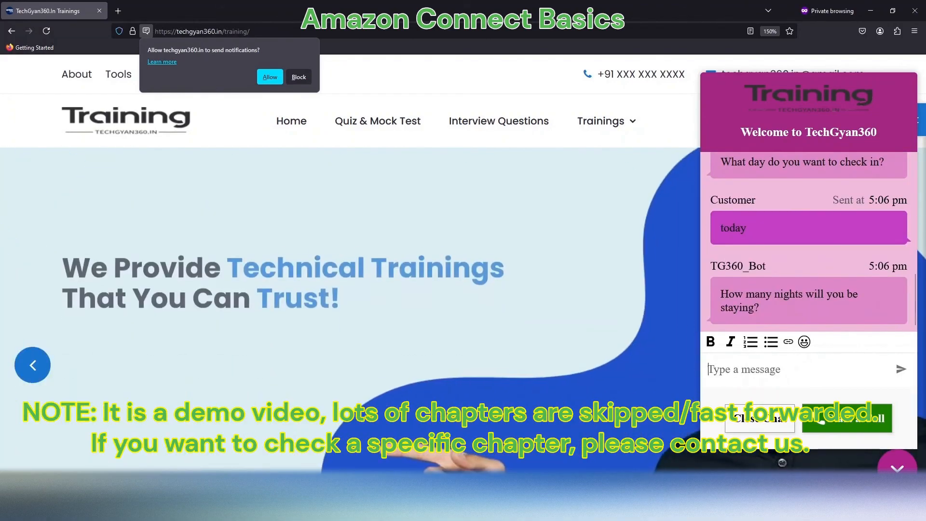
Step: Answer the website chat's nights question with "5" and its room type question with "deluxe", and confirm the reservation with "yes"
text(5)
key(Return)
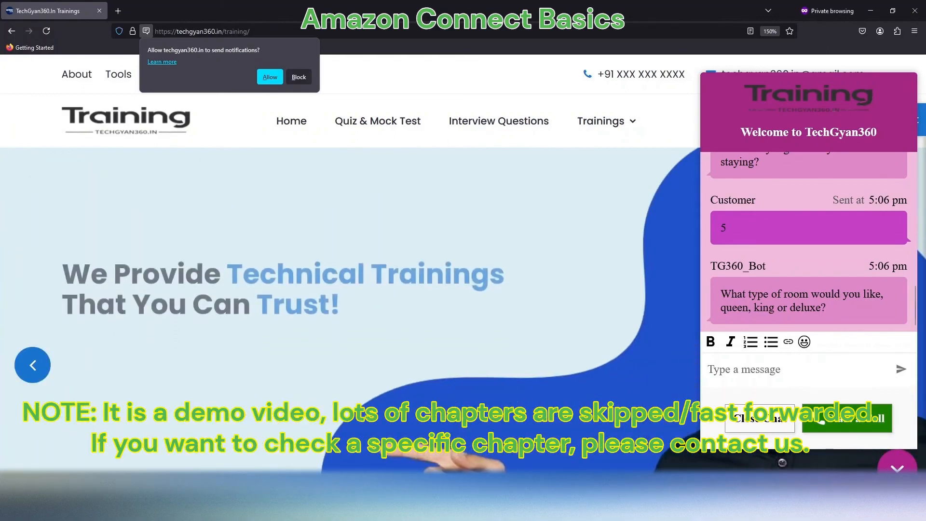
text(deluxe)
key(Return)
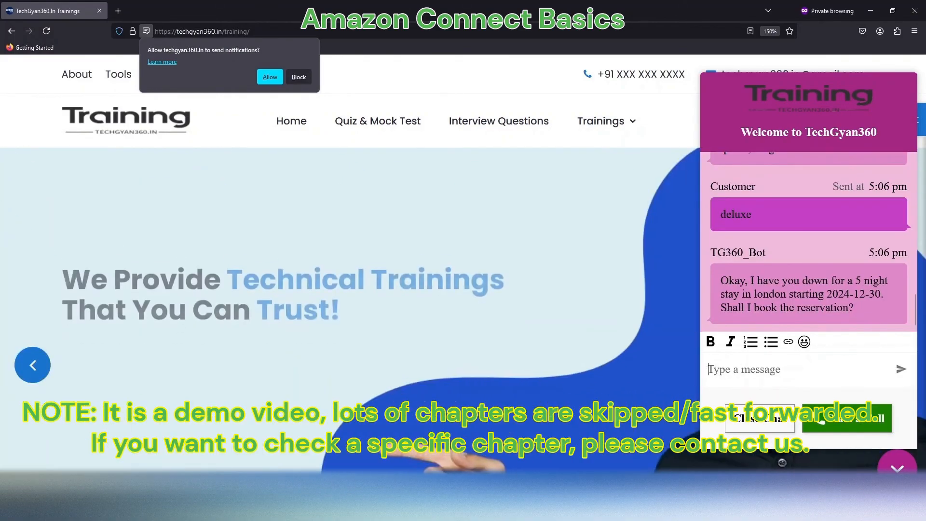
text(yes)
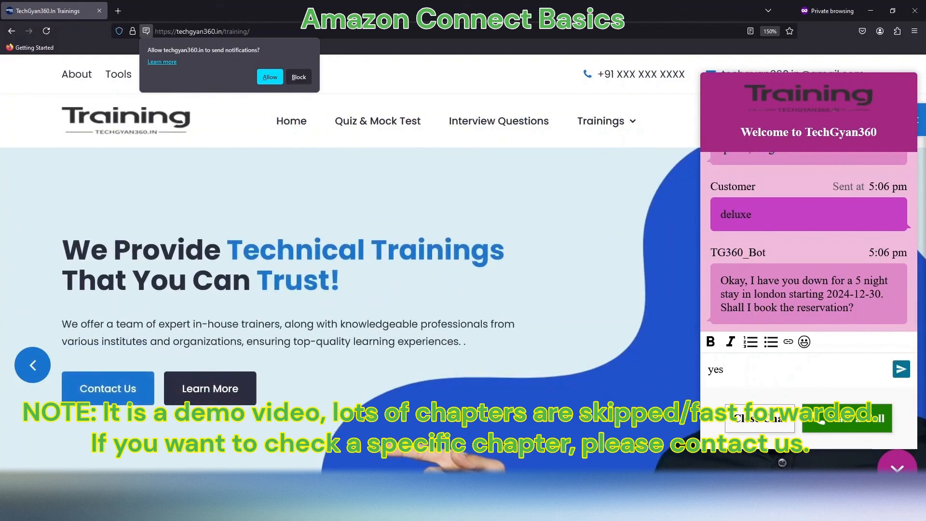
key(Return)
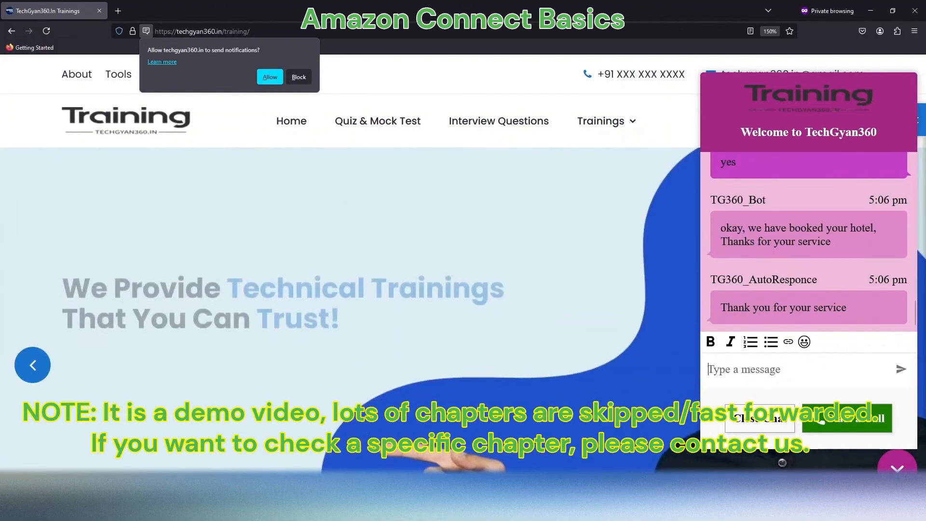